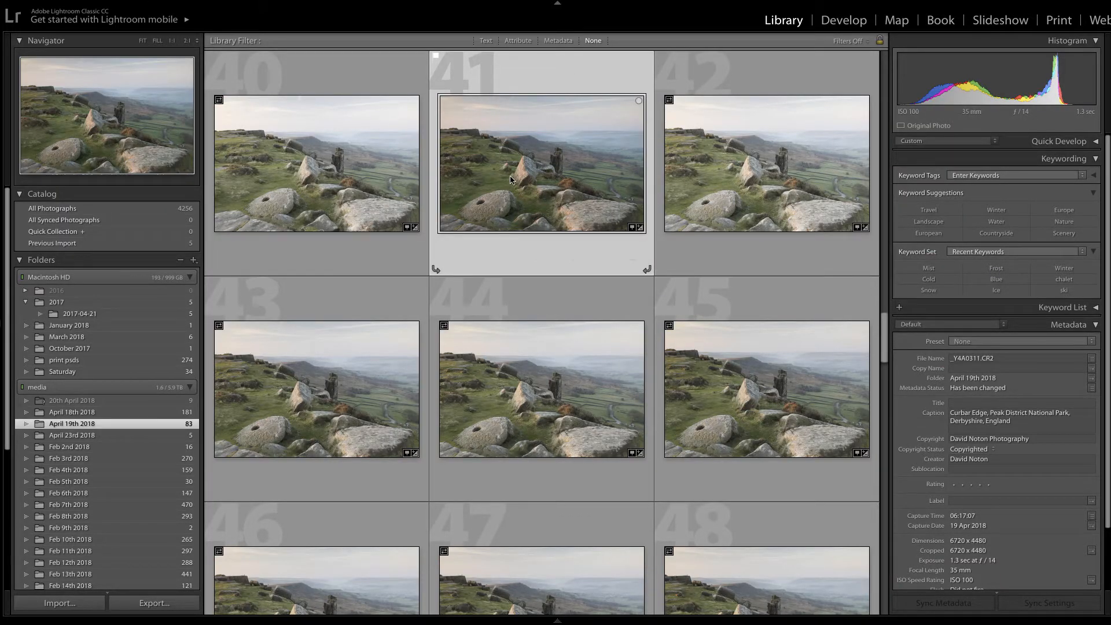
Open photo _Y4A0311.CR2 in the Develop module and set Blacks to -5
{"action": "double_click", "coordinate": [543, 195]}
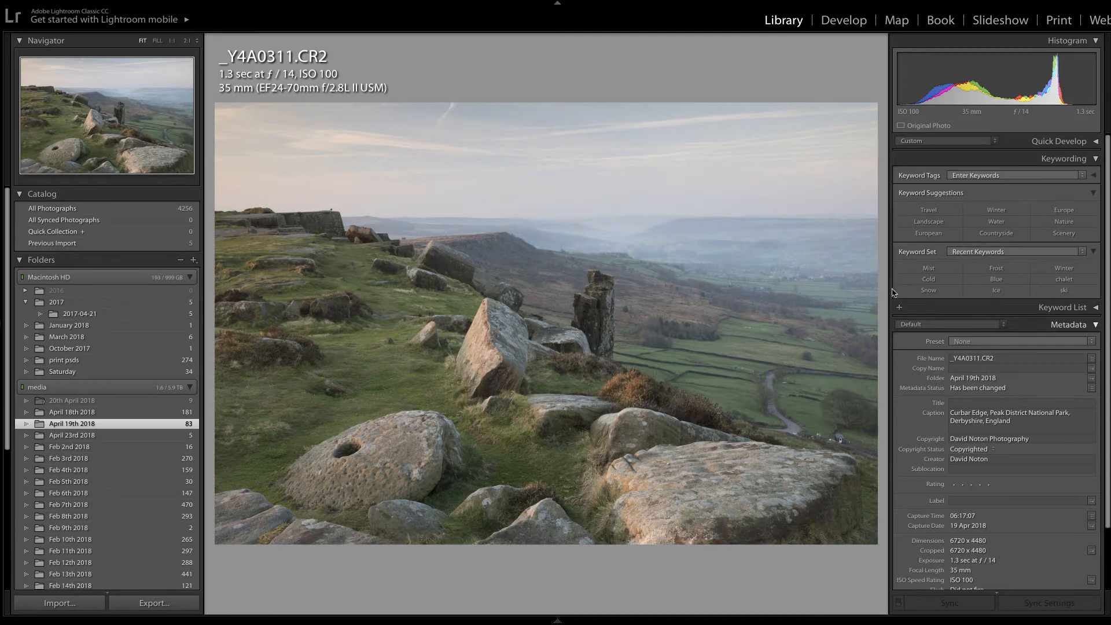
{"action": "left_click", "coordinate": [840, 27]}
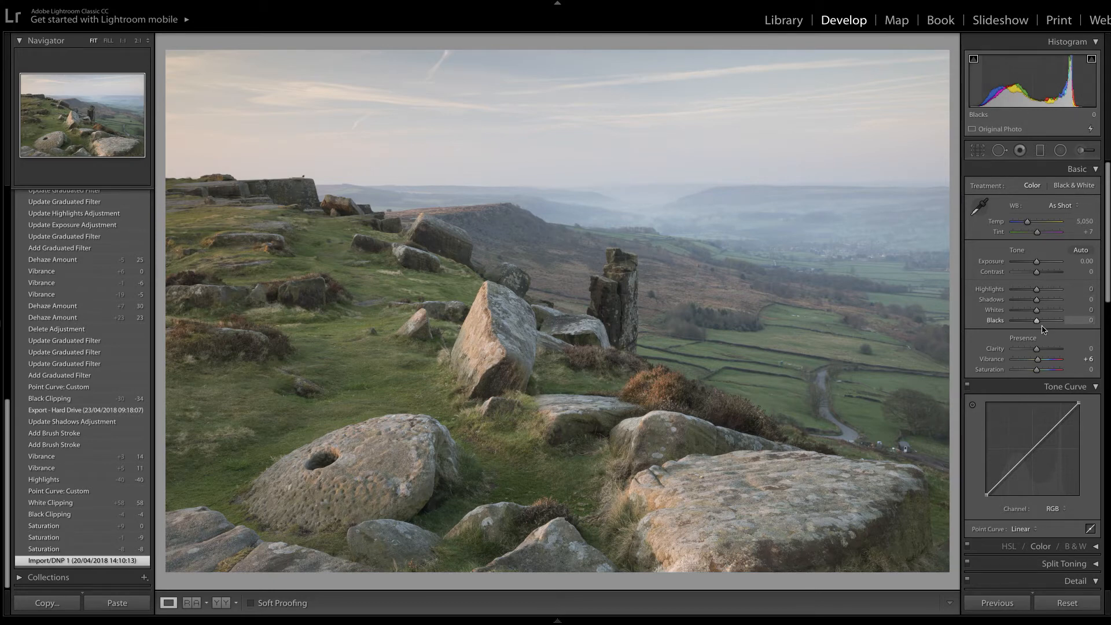
{"action": "left_click_drag", "start_coordinate": [1037, 322], "coordinate": [1036, 326]}
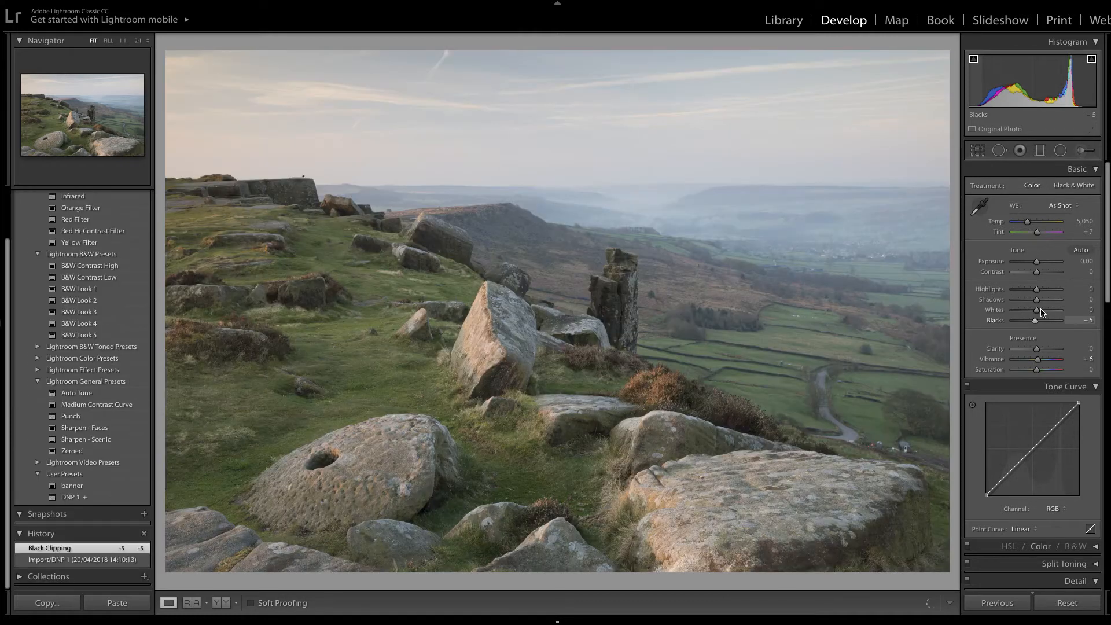
Raise the photo's Whites to +48
{"action": "key", "text": "alt"}
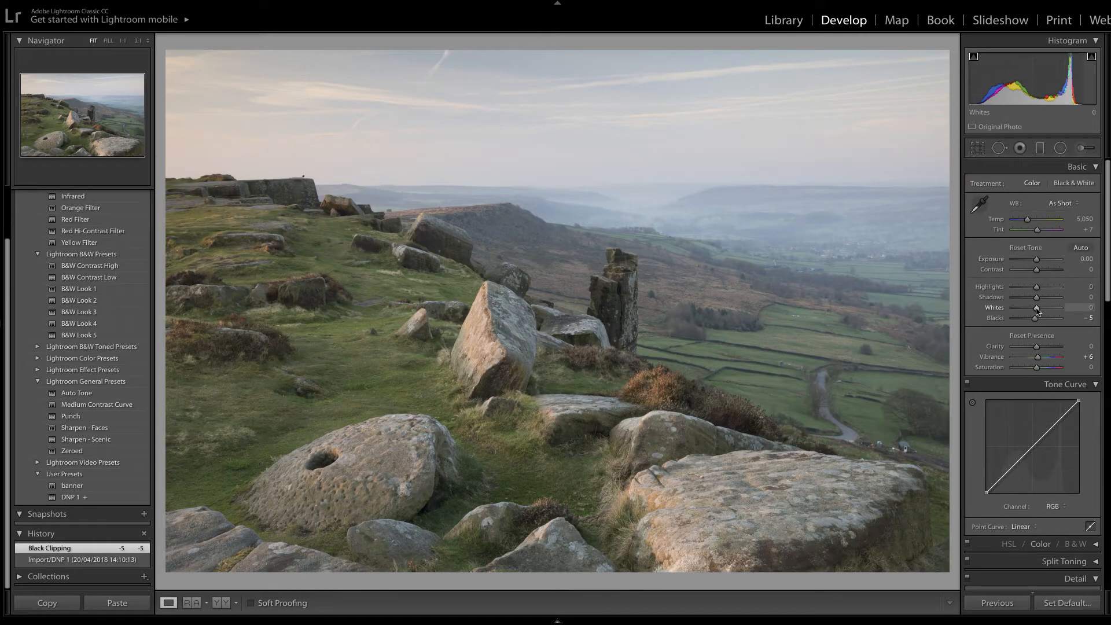
{"action": "left_click_drag", "start_coordinate": [1037, 310], "coordinate": [1049, 313]}
{"action": "right_click", "coordinate": [1050, 311]}
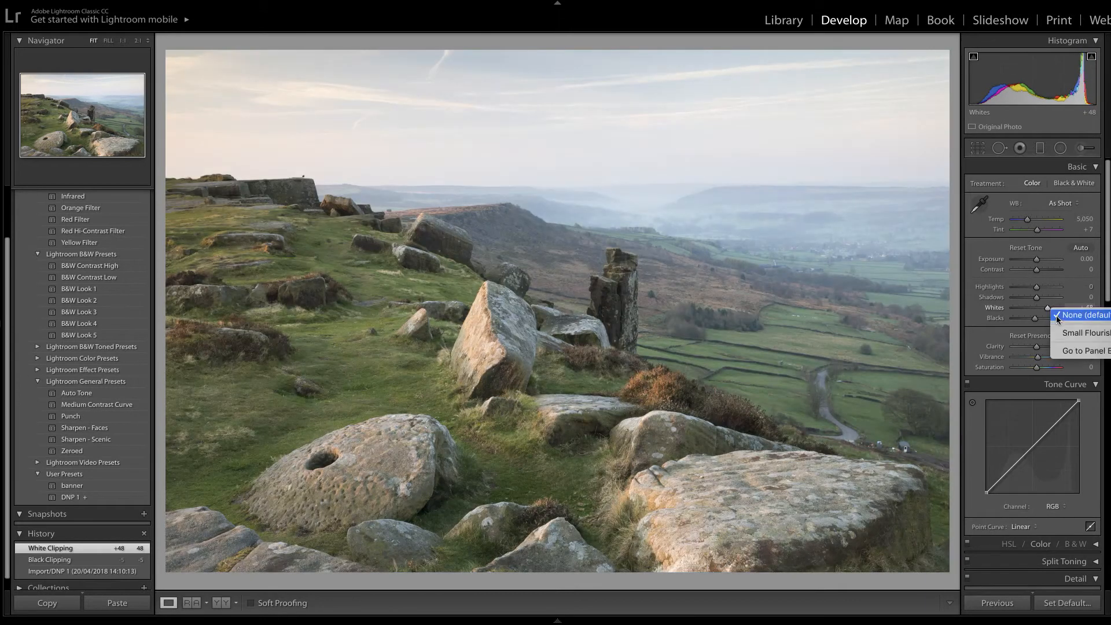
{"action": "left_click", "coordinate": [1063, 296]}
{"action": "right_click", "coordinate": [1049, 309]}
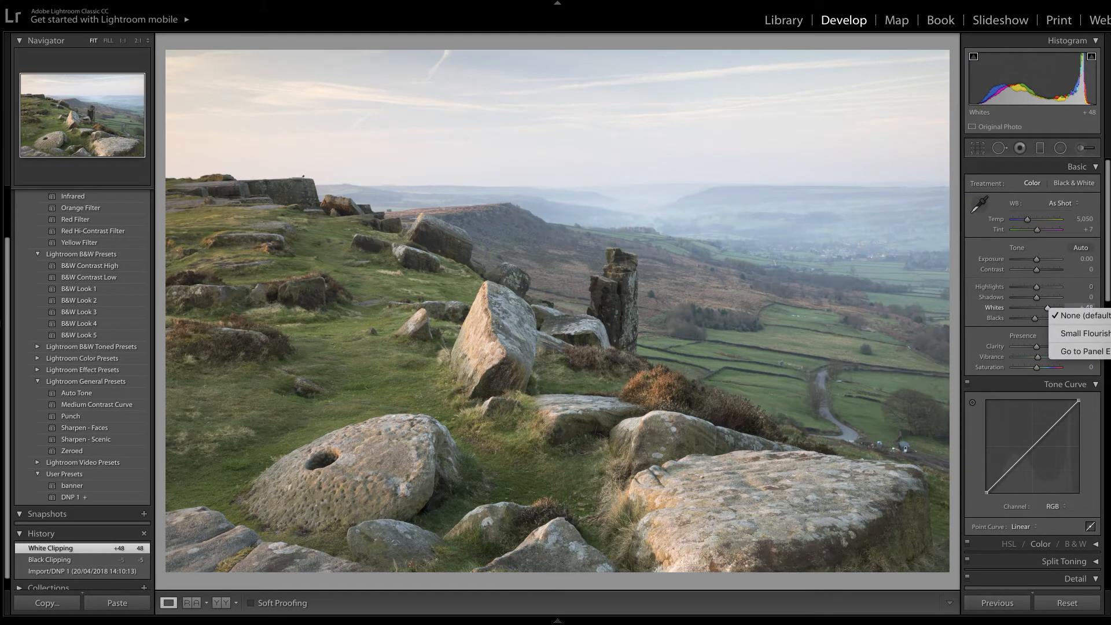
{"action": "key", "text": "Escape"}
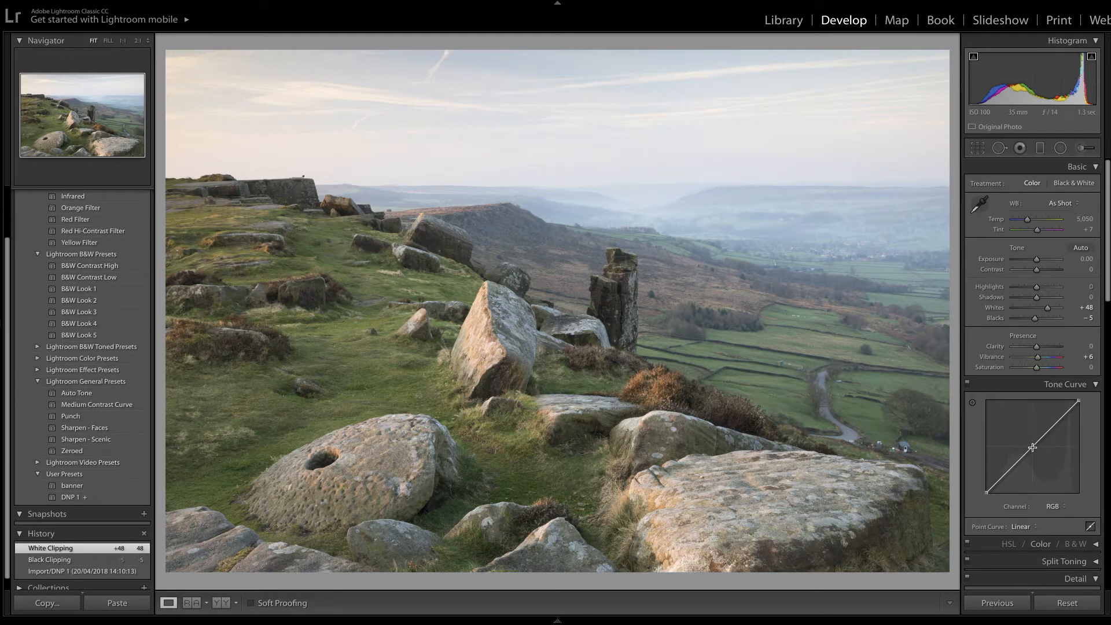
Darken the midtones by pulling the middle of the RGB tone curve slightly down
{"action": "left_click_drag", "start_coordinate": [1033, 447], "coordinate": [1039, 452]}
{"action": "left_click_drag", "start_coordinate": [1040, 452], "coordinate": [1041, 453]}
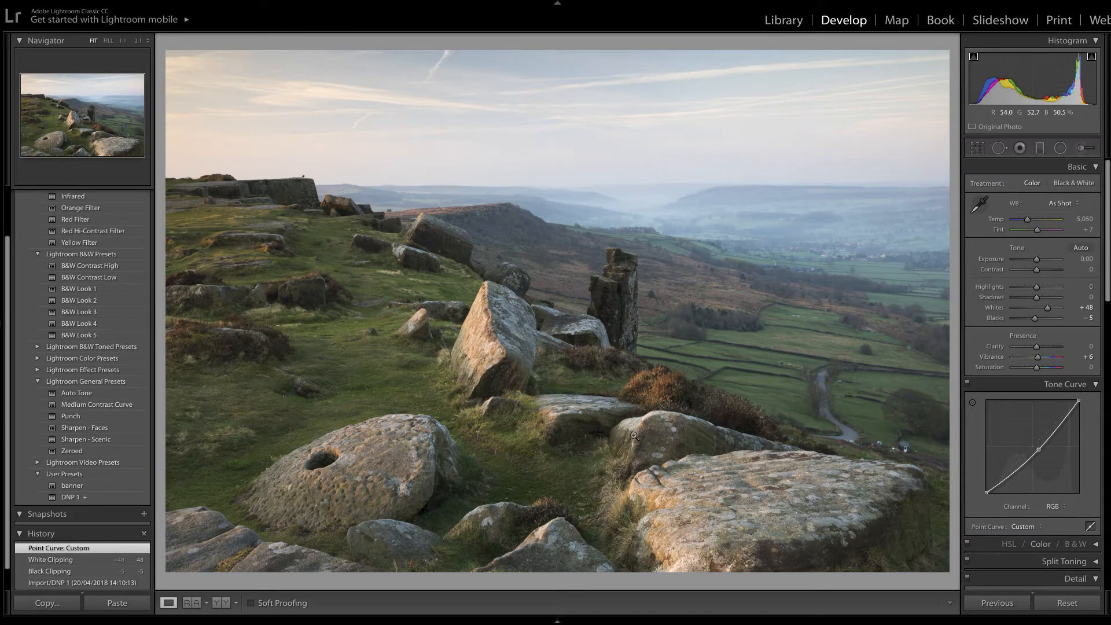
{"action": "left_click_drag", "start_coordinate": [1039, 451], "coordinate": [1038, 451]}
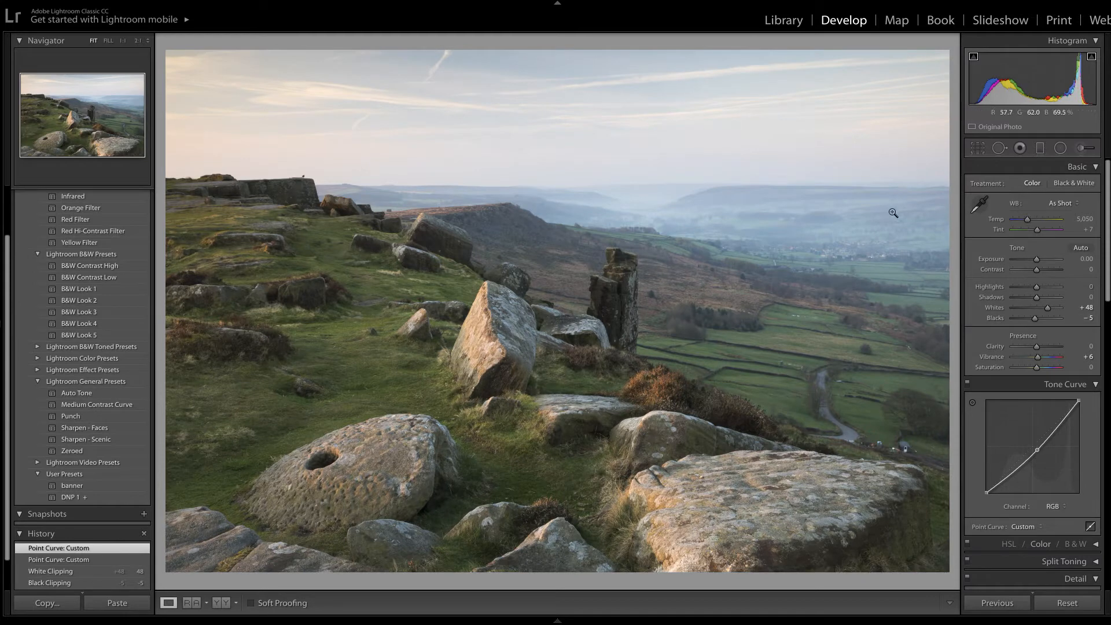
Set Vibrance to +10 and reduce Highlights to -15
{"action": "left_click", "coordinate": [1091, 358]}
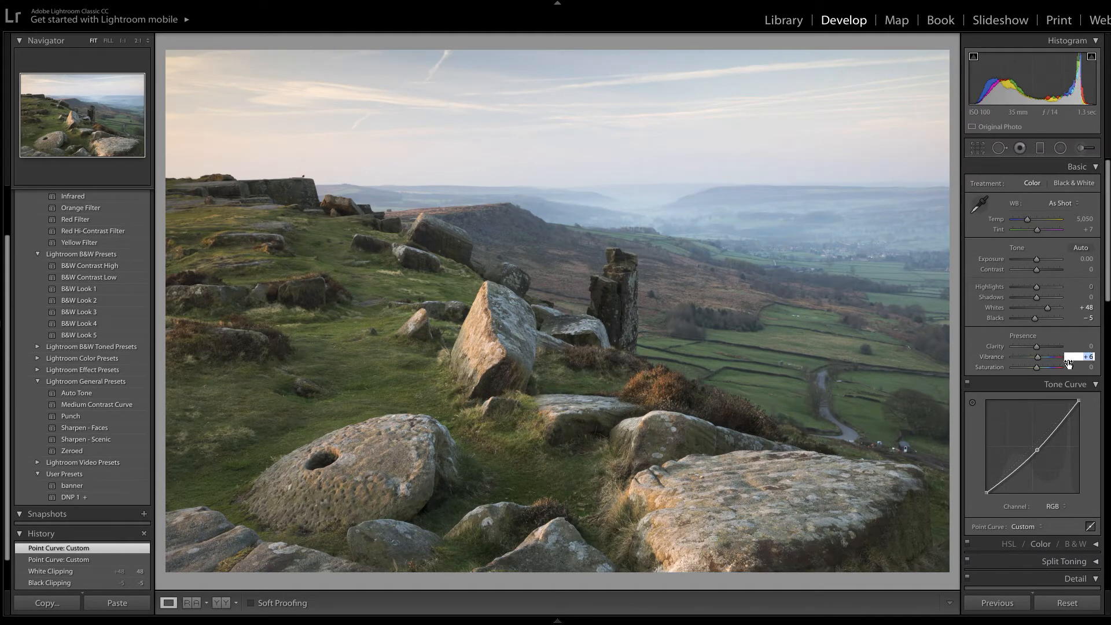
{"action": "key", "text": "Up"}
{"action": "key", "text": "Up"}
{"action": "left_click_drag", "start_coordinate": [1038, 291], "coordinate": [1033, 292]}
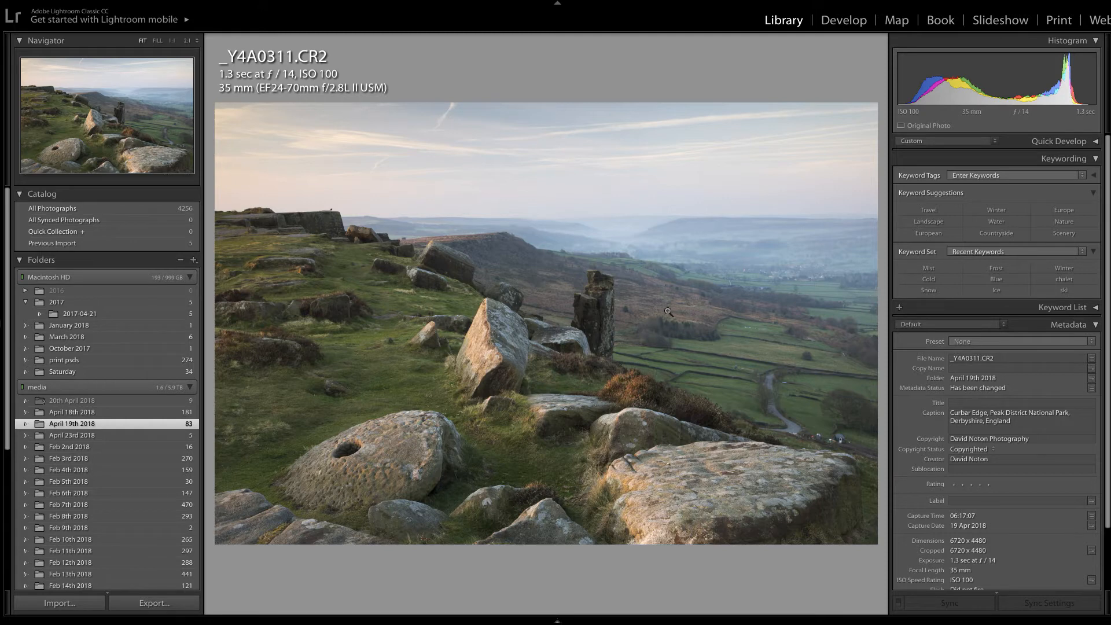
Review the photo's metadata and reopen the photo in the Develop module
{"action": "scroll", "coordinate": [1108, 247], "scroll_direction": "down", "scroll_amount": 3}
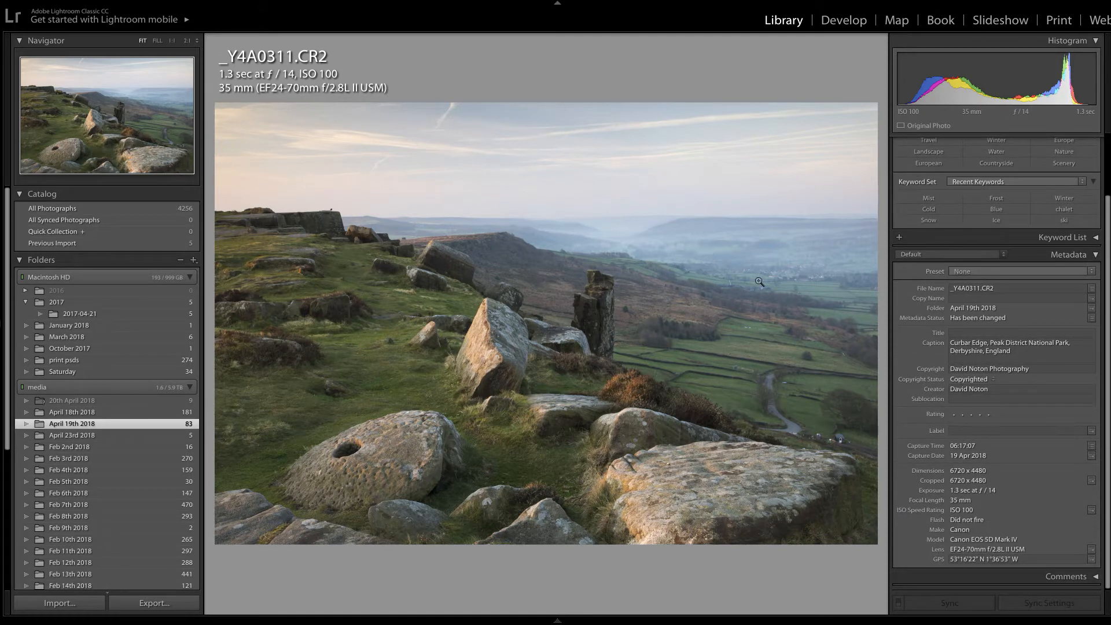
{"action": "left_click", "coordinate": [844, 22]}
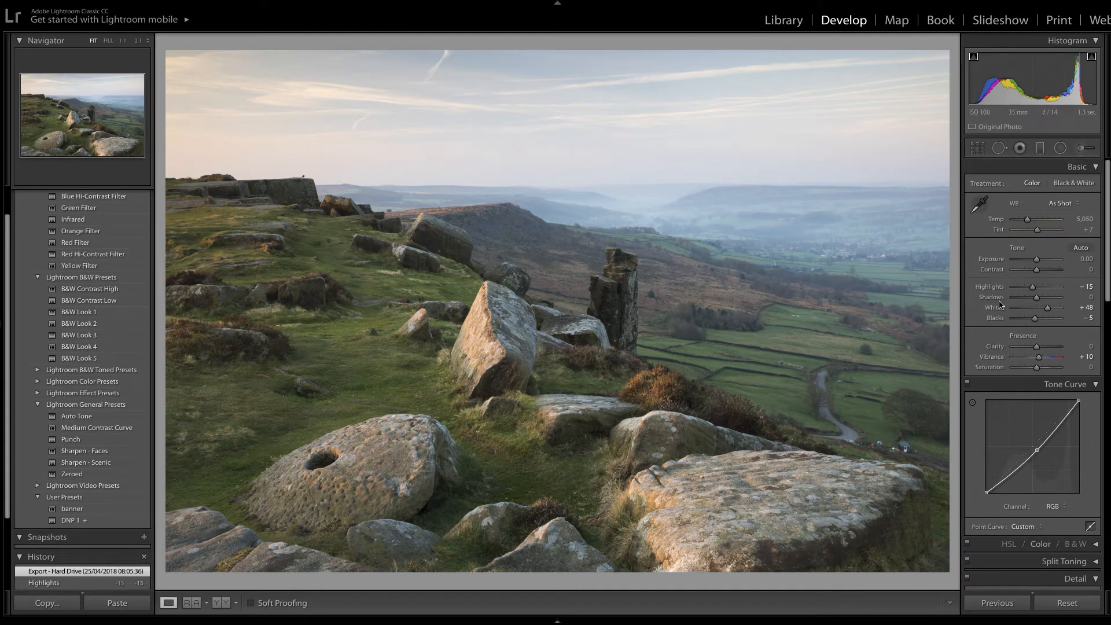
Try a Dehaze amount of about +30 on the whole photo and reset it to 0
{"action": "left_click_drag", "start_coordinate": [1109, 233], "coordinate": [1110, 467]}
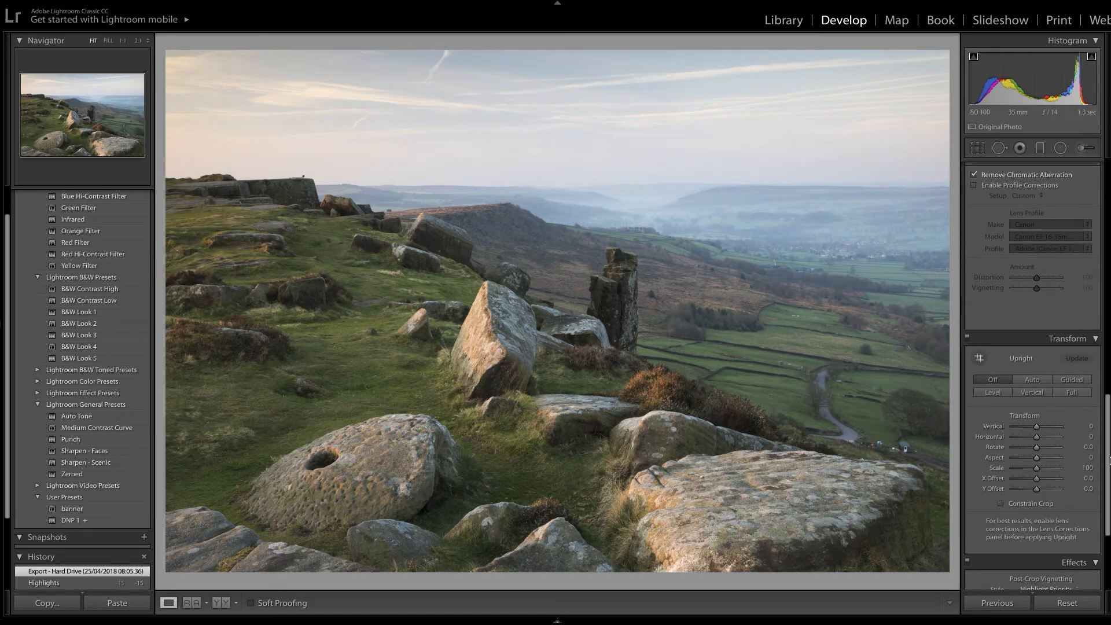
{"action": "scroll", "coordinate": [1087, 536], "scroll_direction": "down", "scroll_amount": 5}
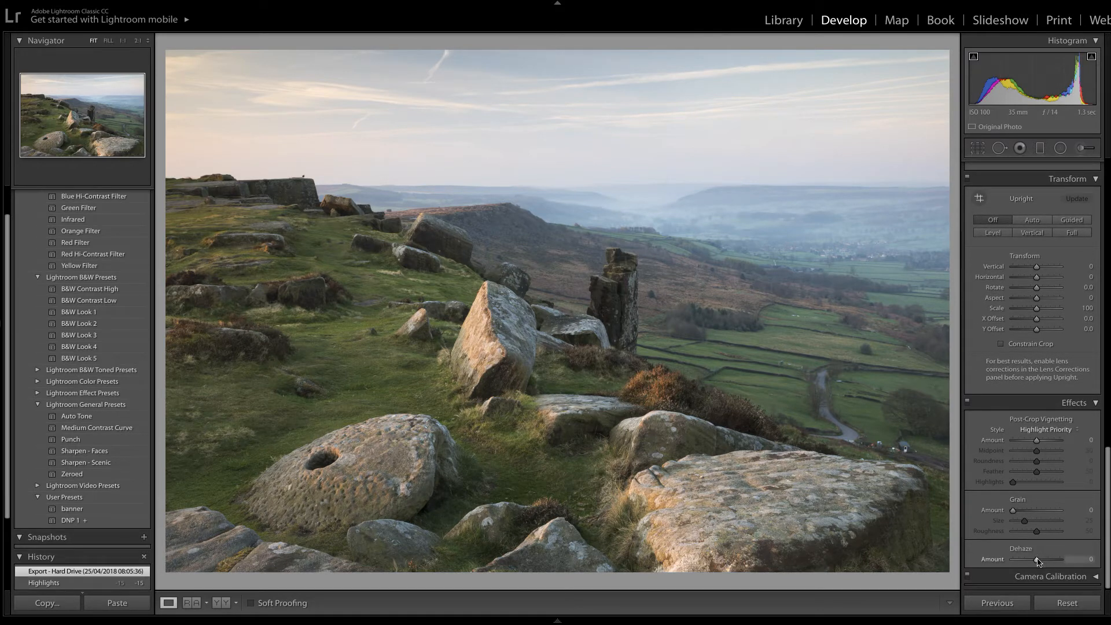
{"action": "left_click_drag", "start_coordinate": [1038, 561], "coordinate": [1045, 565]}
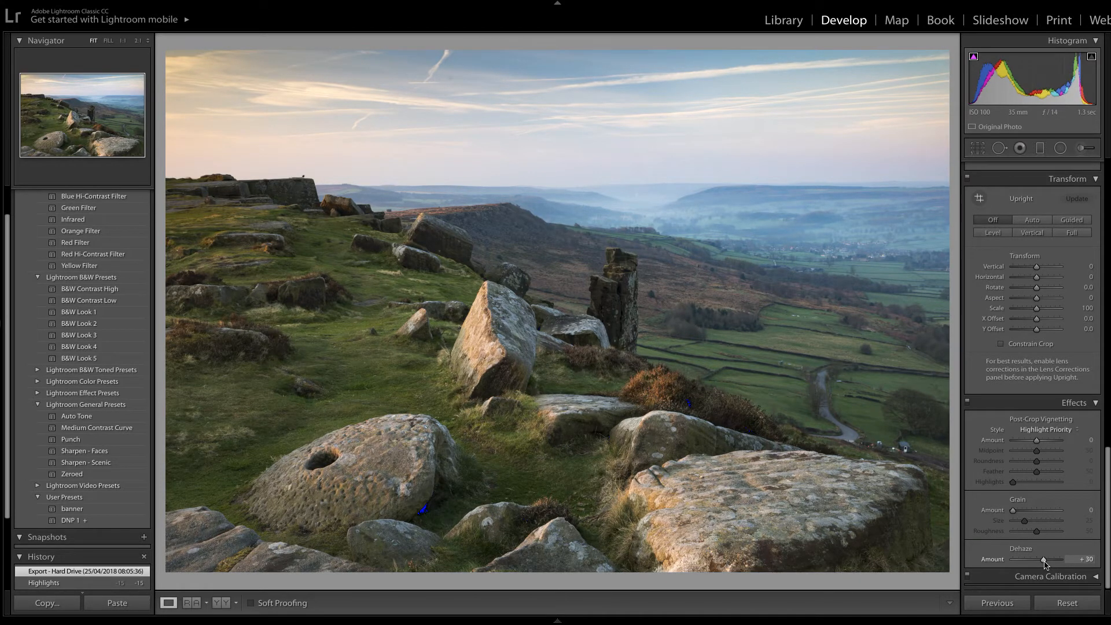
{"action": "left_click_drag", "start_coordinate": [1043, 562], "coordinate": [1043, 561]}
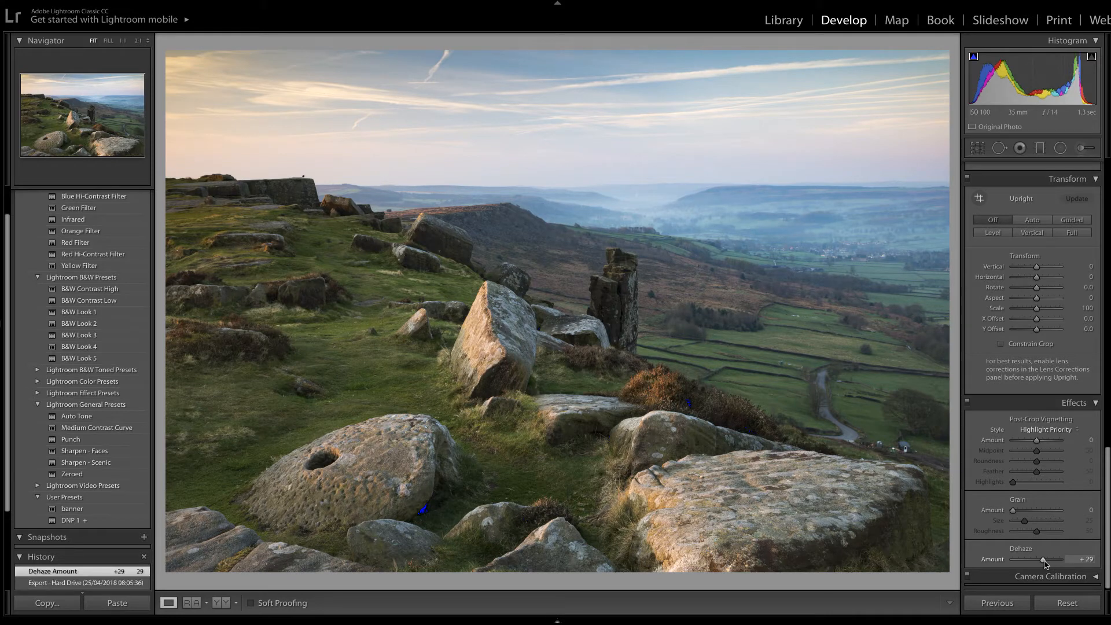
{"action": "double_click", "coordinate": [1046, 562]}
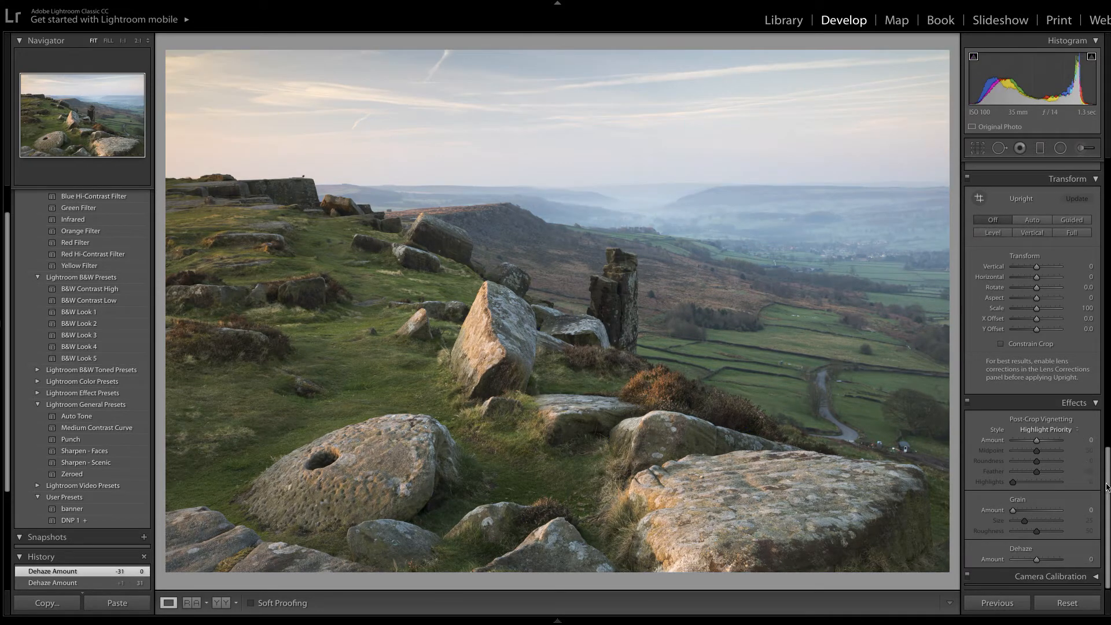
Lower Blacks to -46 to deepen the shadows
{"action": "left_click_drag", "start_coordinate": [1109, 487], "coordinate": [1108, 234]}
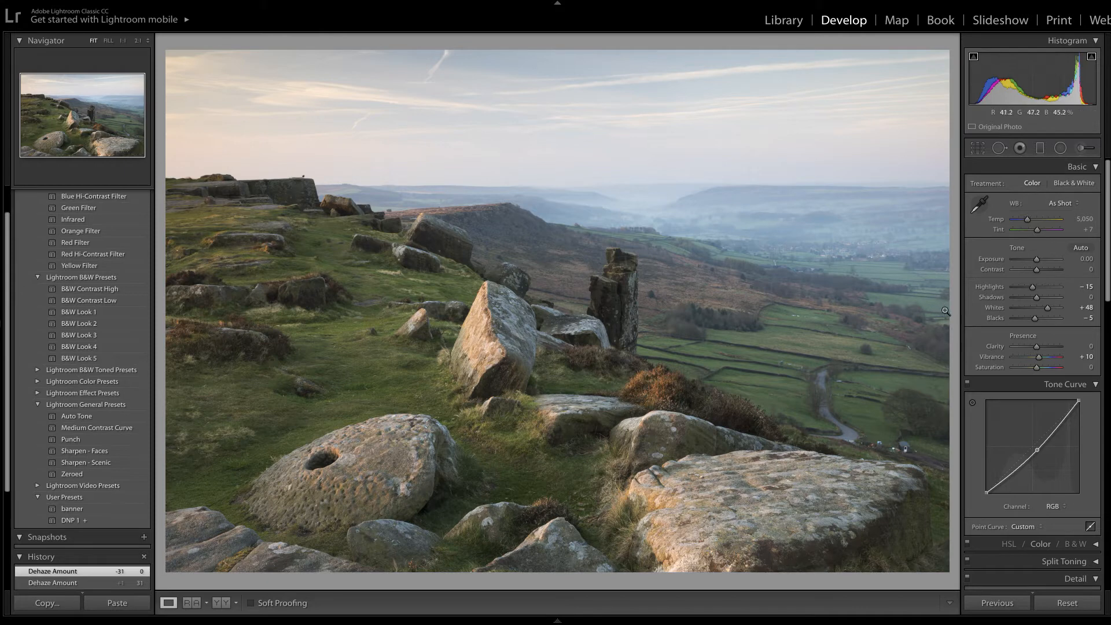
{"action": "key", "text": "alt"}
{"action": "left_click_drag", "start_coordinate": [1037, 323], "coordinate": [1027, 326]}
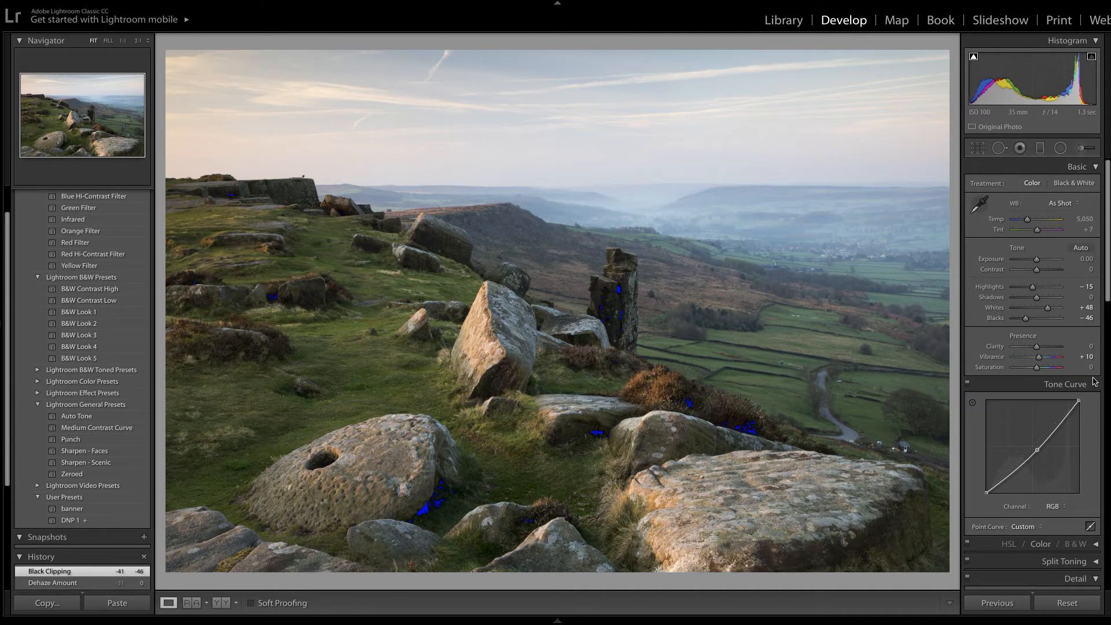
Increase the global Dehaze amount to +37
{"action": "scroll", "coordinate": [1108, 259], "scroll_direction": "down", "scroll_amount": 15}
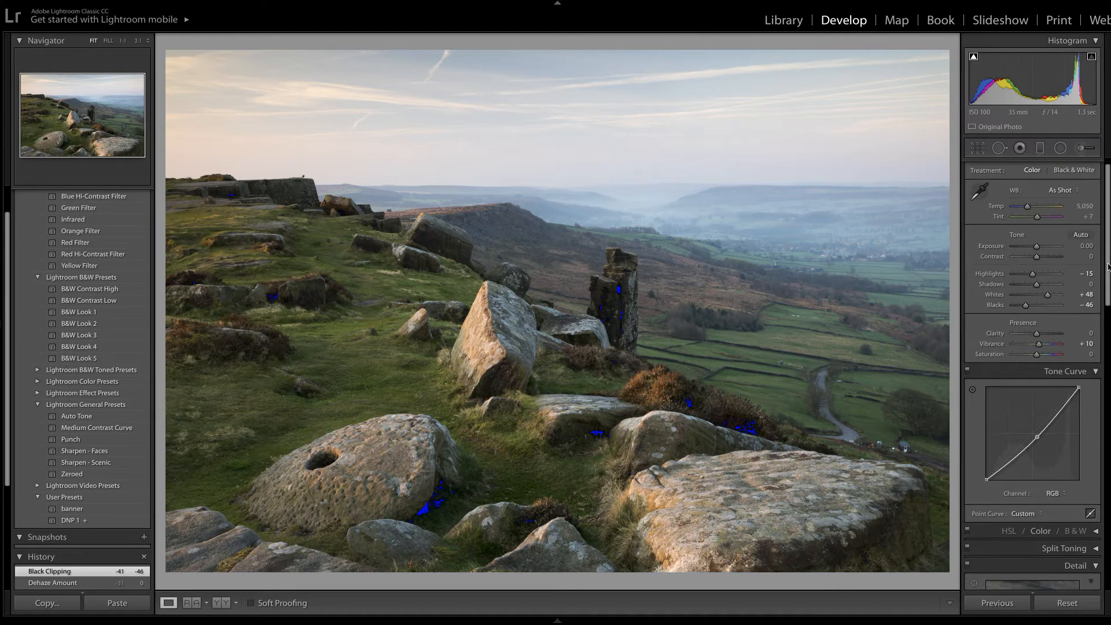
{"action": "scroll", "coordinate": [1032, 378], "scroll_direction": "down", "scroll_amount": 2}
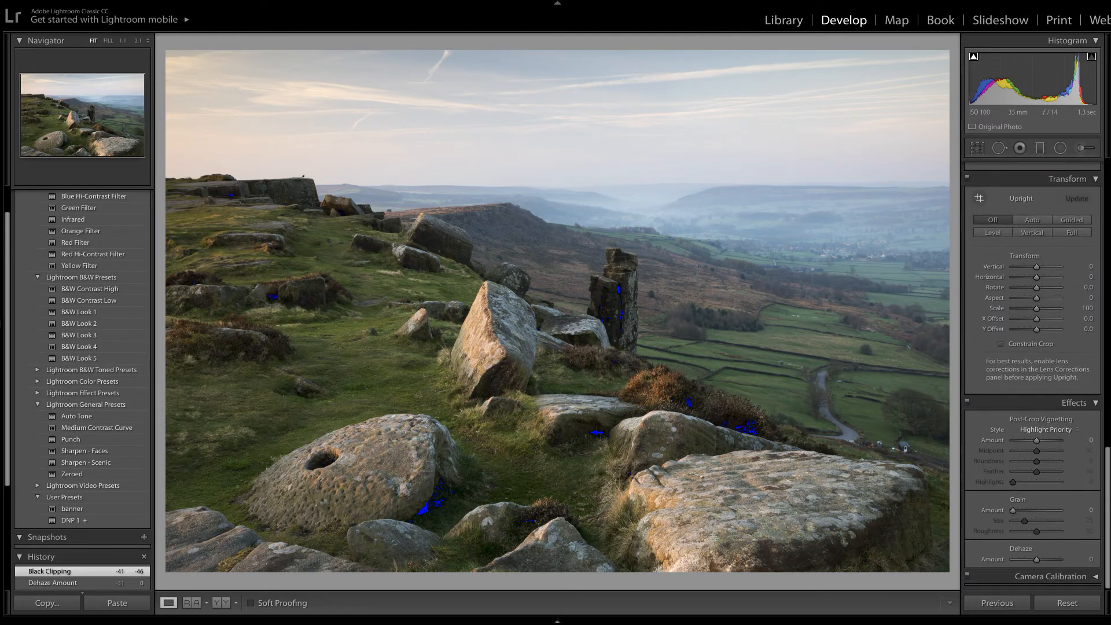
{"action": "left_click_drag", "start_coordinate": [1038, 562], "coordinate": [1043, 562]}
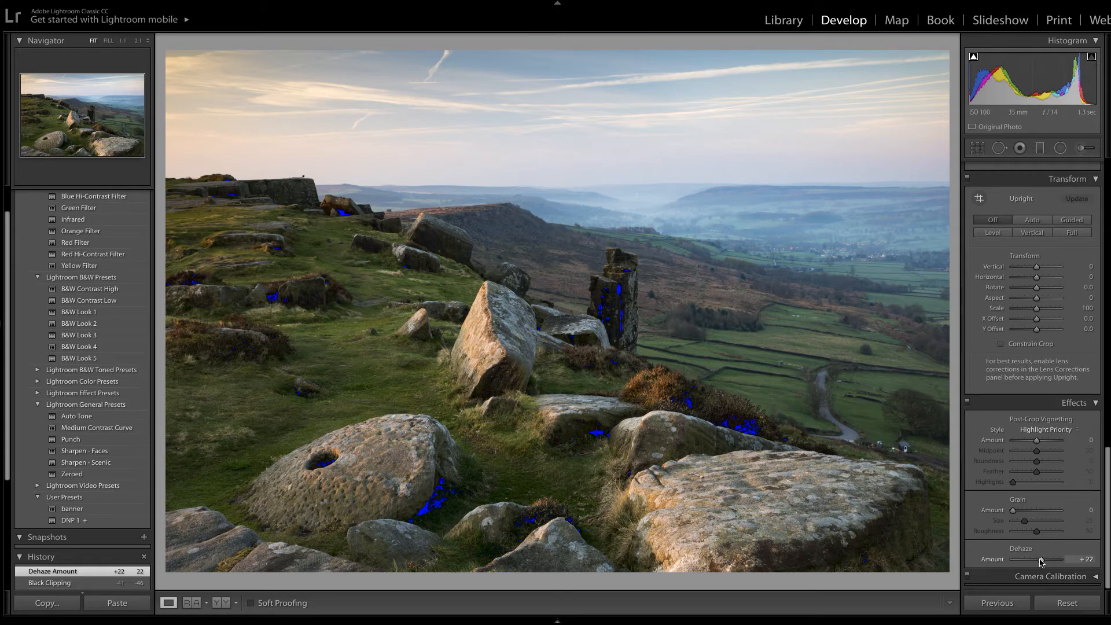
{"action": "left_click_drag", "start_coordinate": [1042, 561], "coordinate": [1045, 562]}
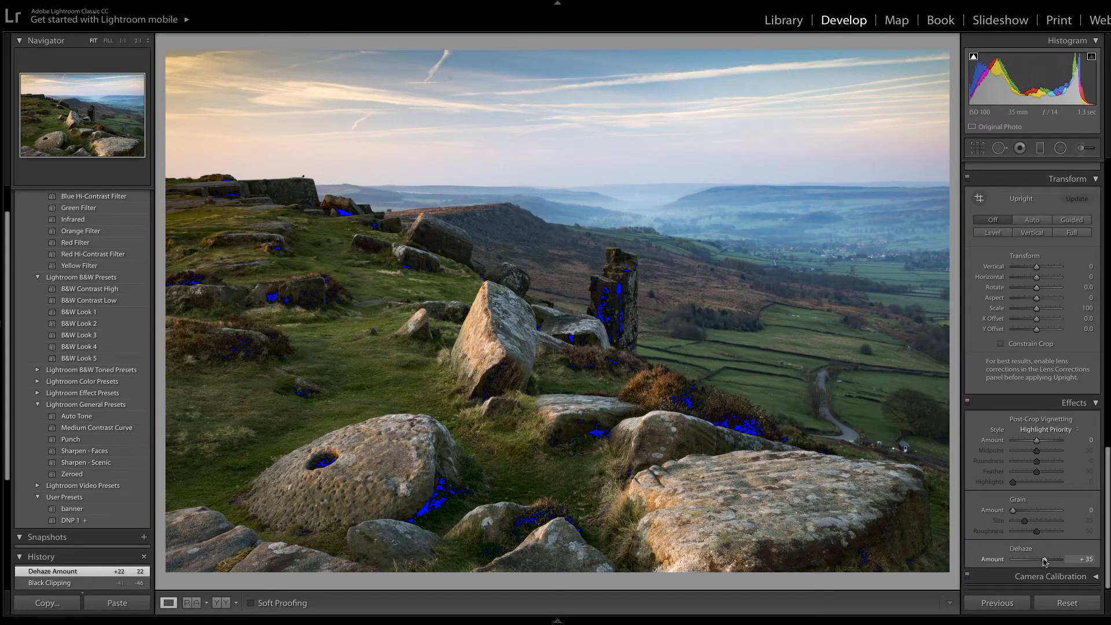
{"action": "left_click_drag", "start_coordinate": [1045, 562], "coordinate": [1044, 560]}
Reset Vibrance to 0
{"action": "left_click_drag", "start_coordinate": [1109, 466], "coordinate": [1107, 184]}
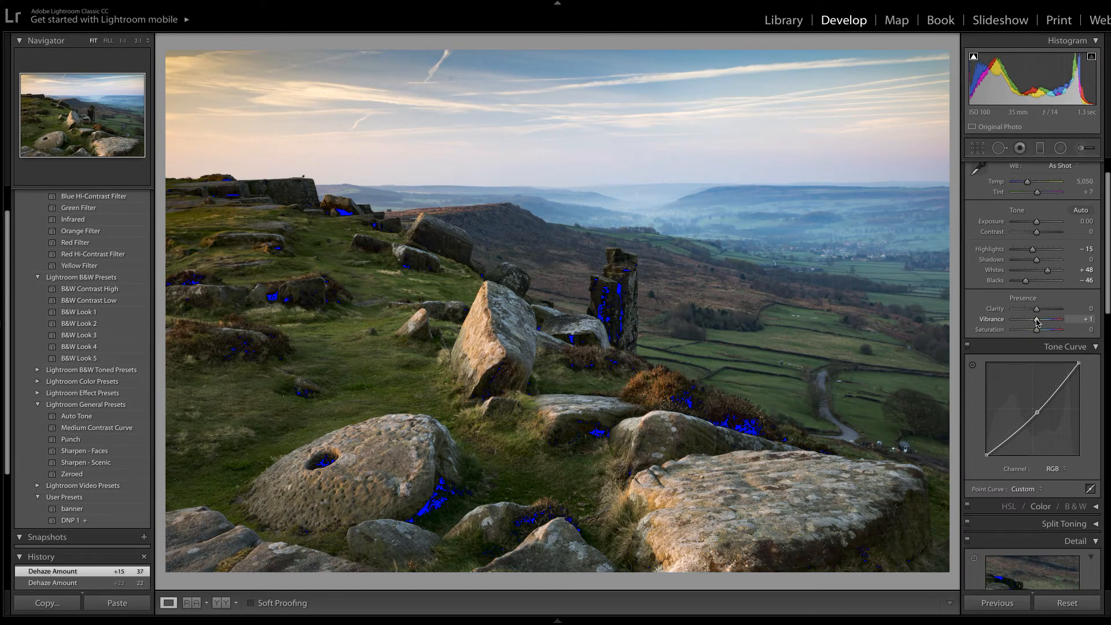
{"action": "left_click_drag", "start_coordinate": [1037, 322], "coordinate": [1039, 325]}
{"action": "double_click", "coordinate": [1037, 320]}
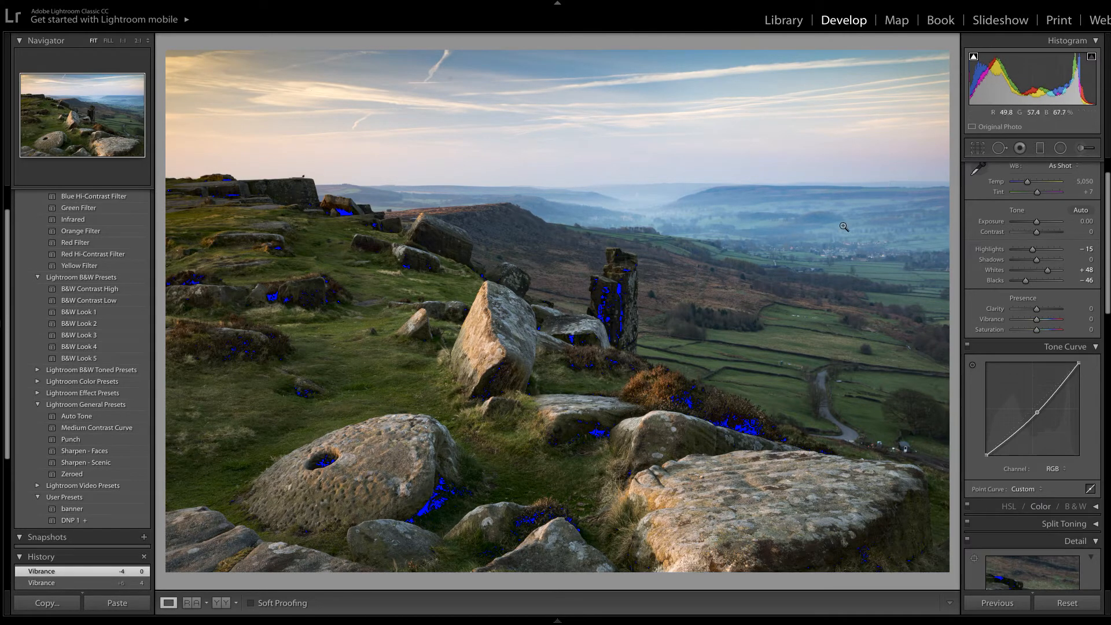
Place a graduated filter over the sky, tilted slightly along the hazy horizon, and widen its transition upward
{"action": "left_click", "coordinate": [1040, 150]}
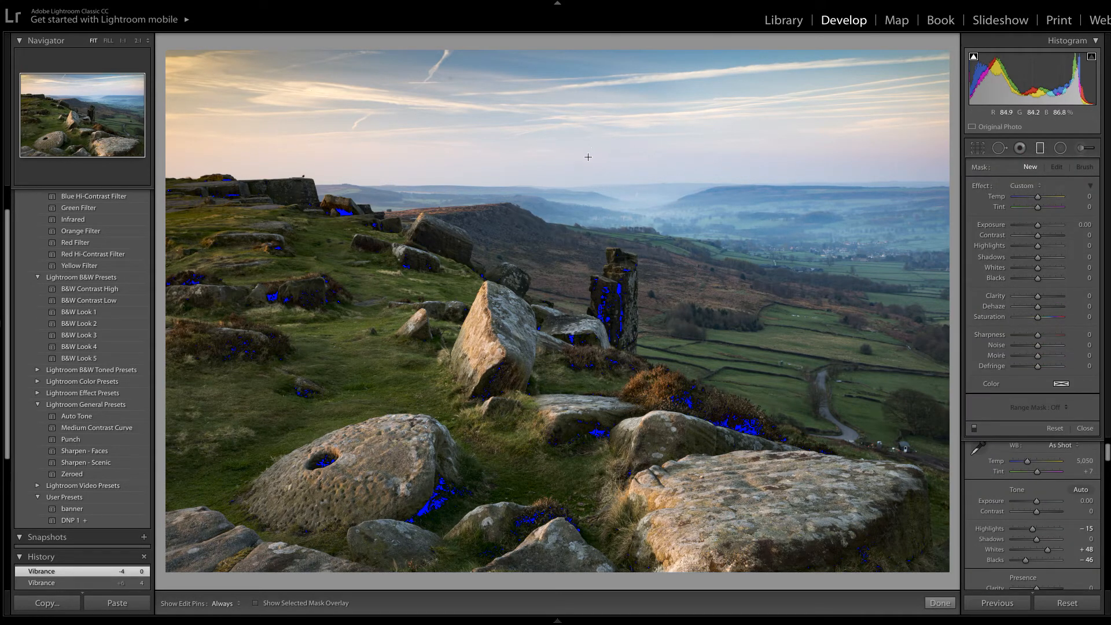
{"action": "left_click_drag", "start_coordinate": [608, 162], "coordinate": [683, 192]}
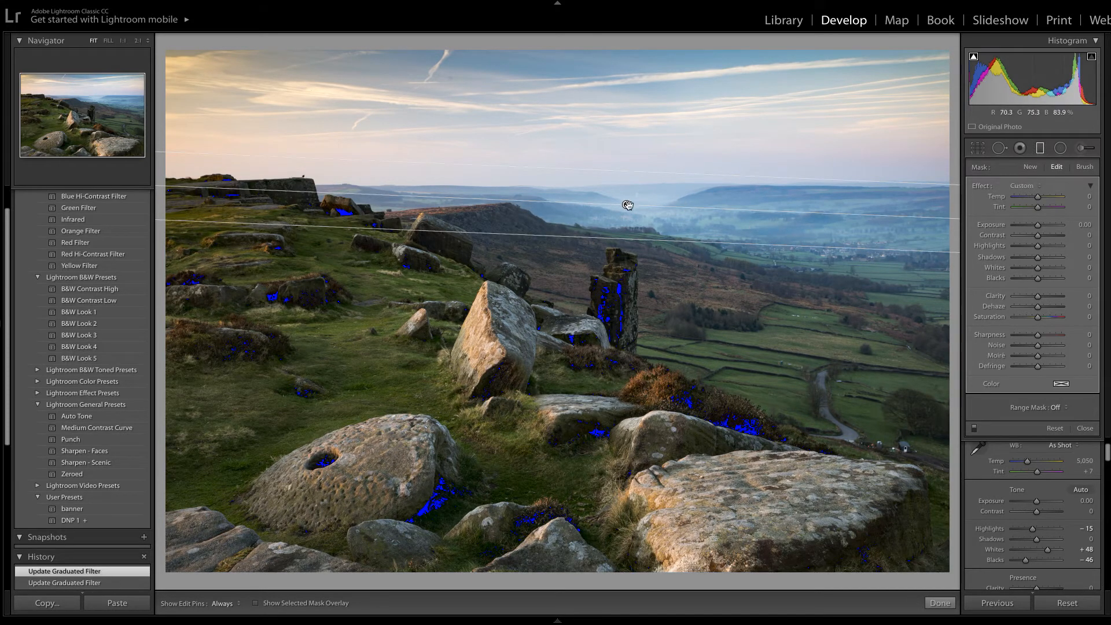
{"action": "left_click_drag", "start_coordinate": [627, 205], "coordinate": [642, 206]}
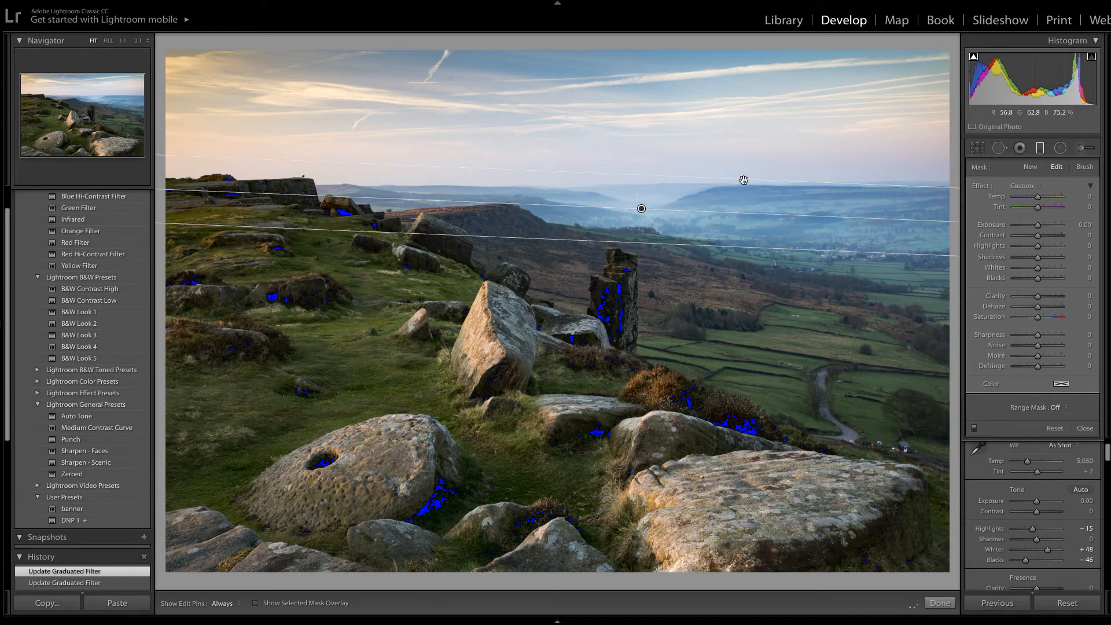
{"action": "left_click_drag", "start_coordinate": [740, 181], "coordinate": [739, 156]}
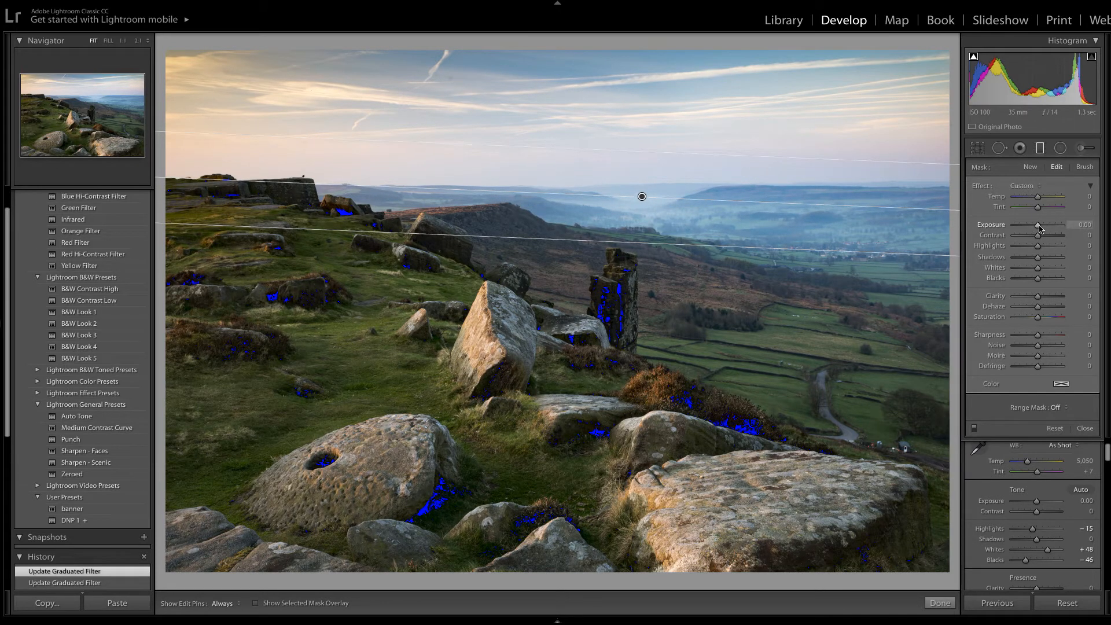
Set the graduated filter's Exposure to -0.41, extend its lower edge slightly into the valley, and finish the filter
{"action": "left_click_drag", "start_coordinate": [1038, 225], "coordinate": [1037, 229]}
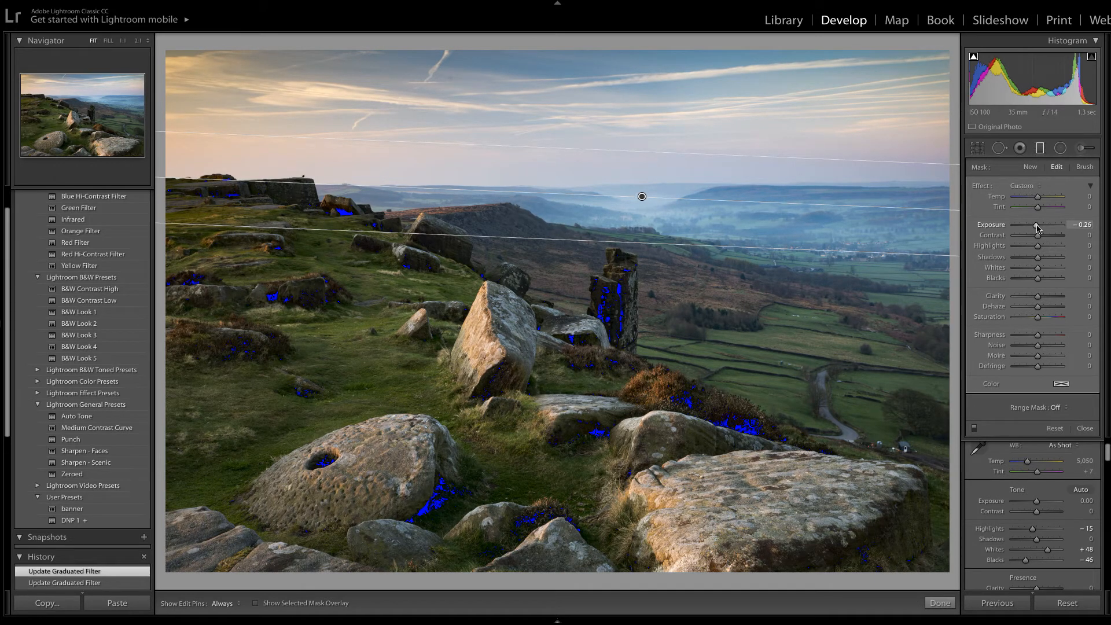
{"action": "left_click_drag", "start_coordinate": [1037, 228], "coordinate": [1037, 229]}
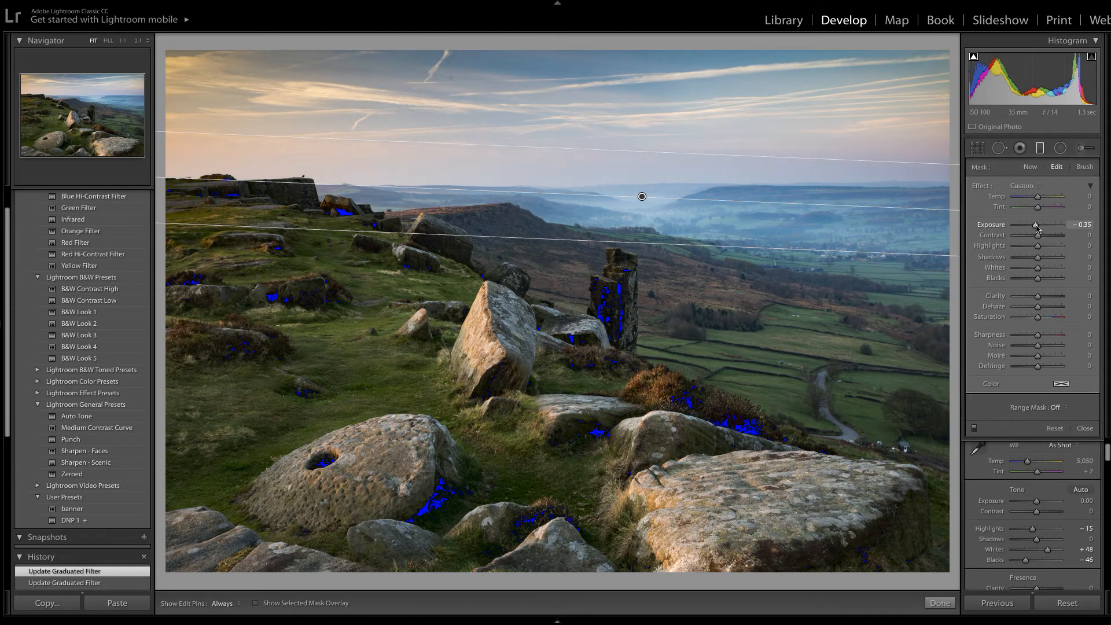
{"action": "left_click_drag", "start_coordinate": [1038, 228], "coordinate": [1036, 228]}
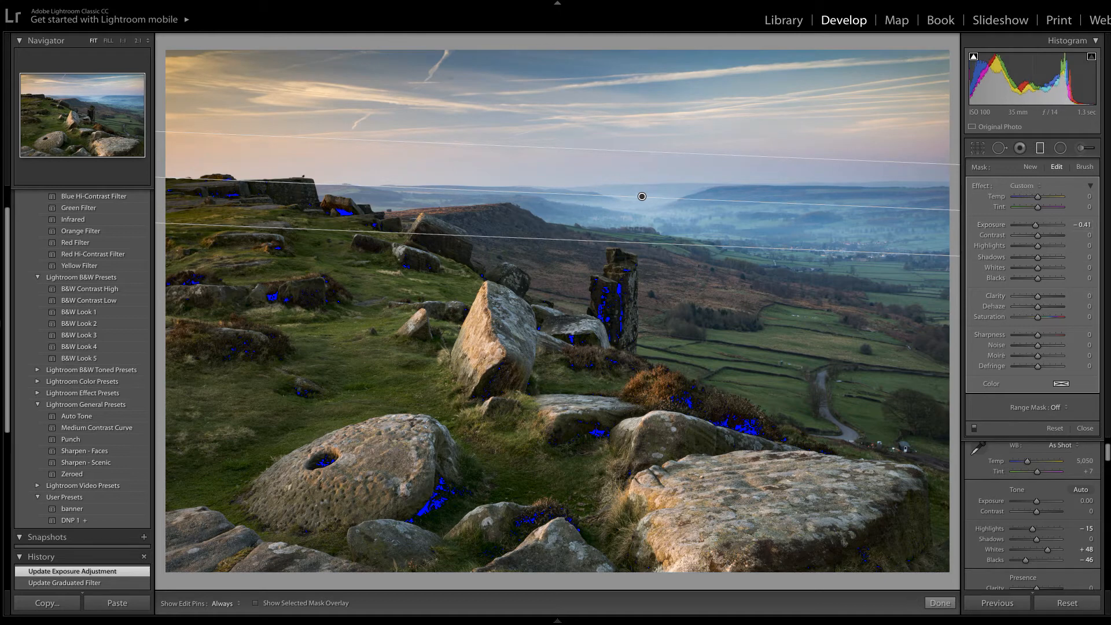
{"action": "left_click_drag", "start_coordinate": [830, 250], "coordinate": [829, 264]}
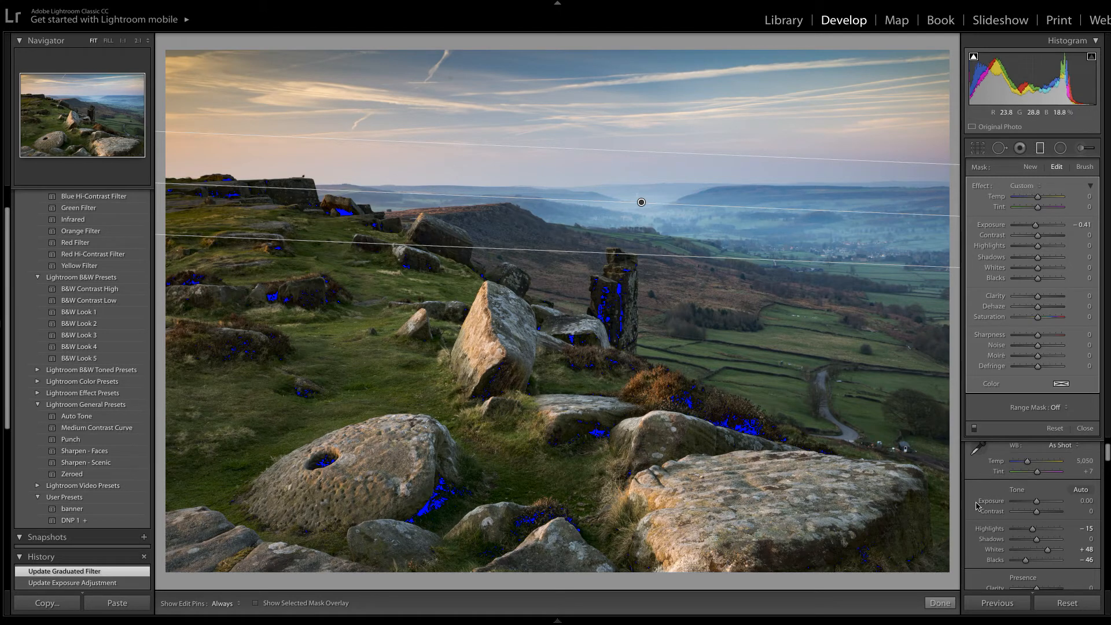
{"action": "left_click", "coordinate": [940, 603]}
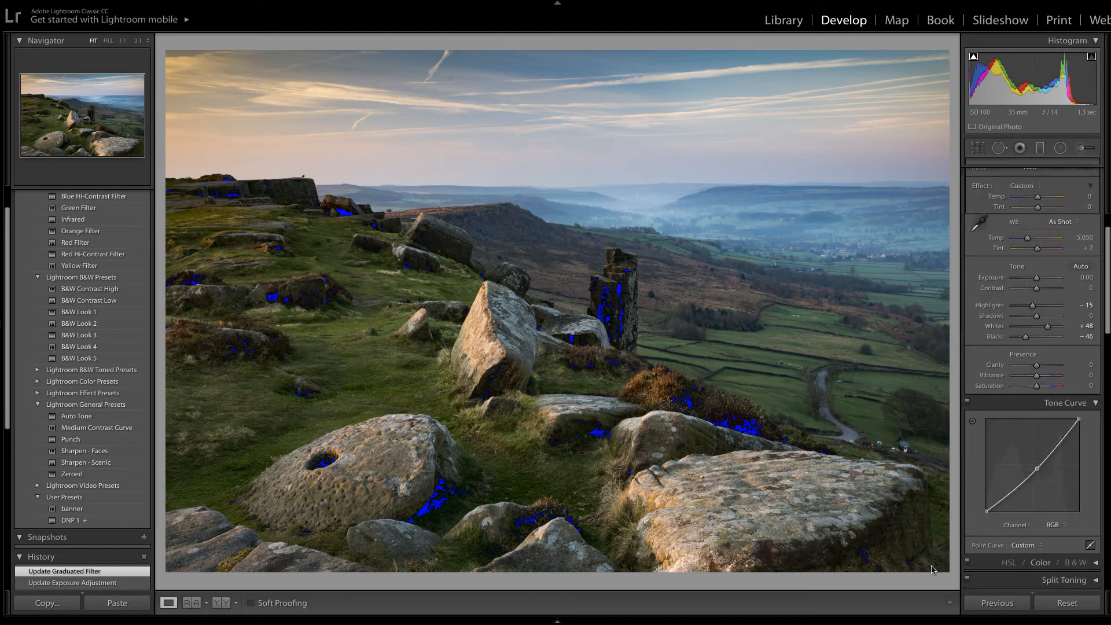
Switch to Photoshop and run the "select cut & close" action on curbar-0311-2.tif
{"action": "scroll", "coordinate": [1036, 463], "scroll_direction": "down", "scroll_amount": 1}
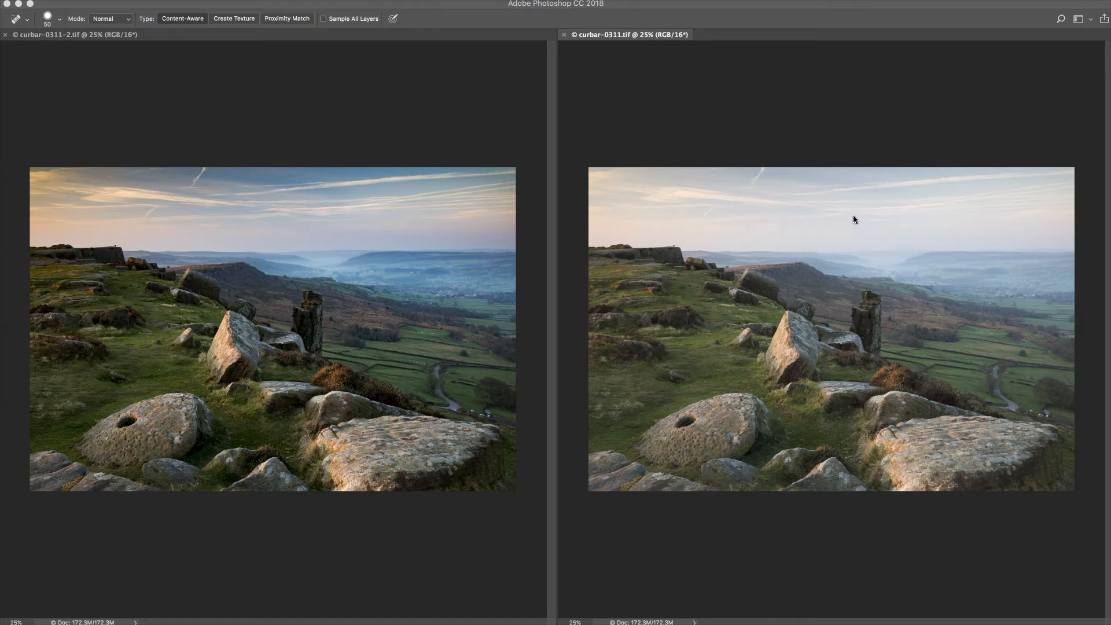
{"action": "left_click", "coordinate": [73, 38]}
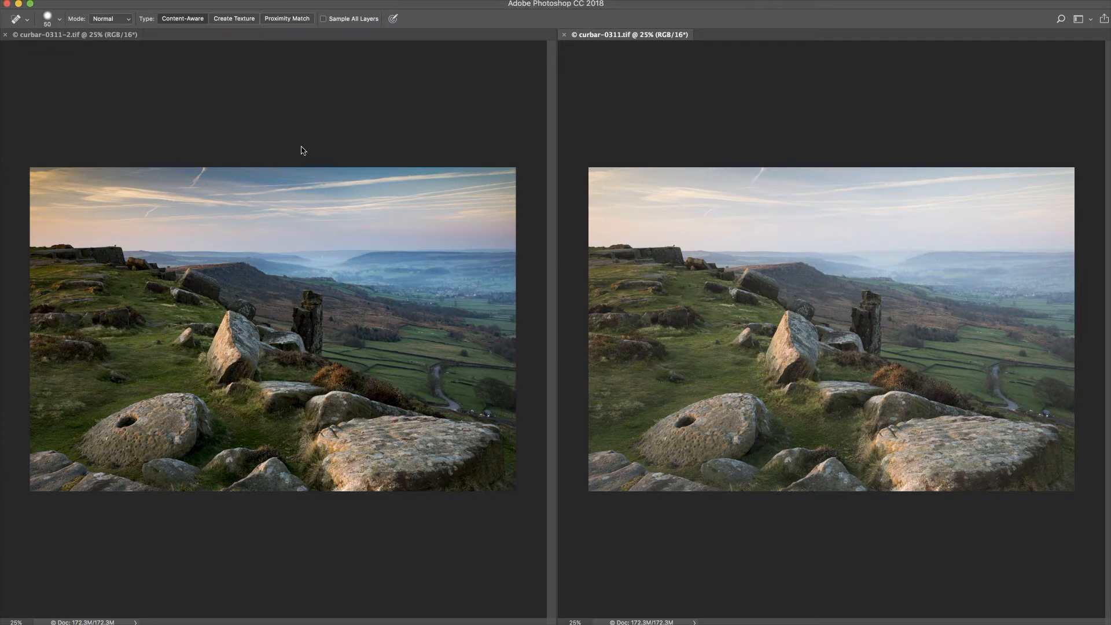
{"action": "left_click", "coordinate": [93, 36]}
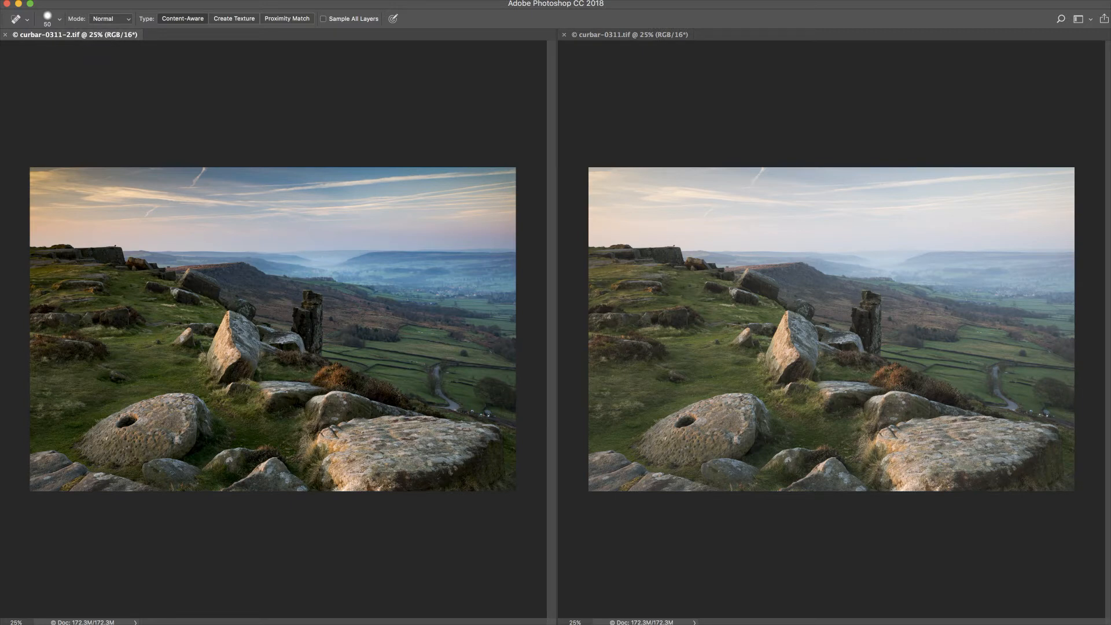
{"action": "key", "text": "alt+F9"}
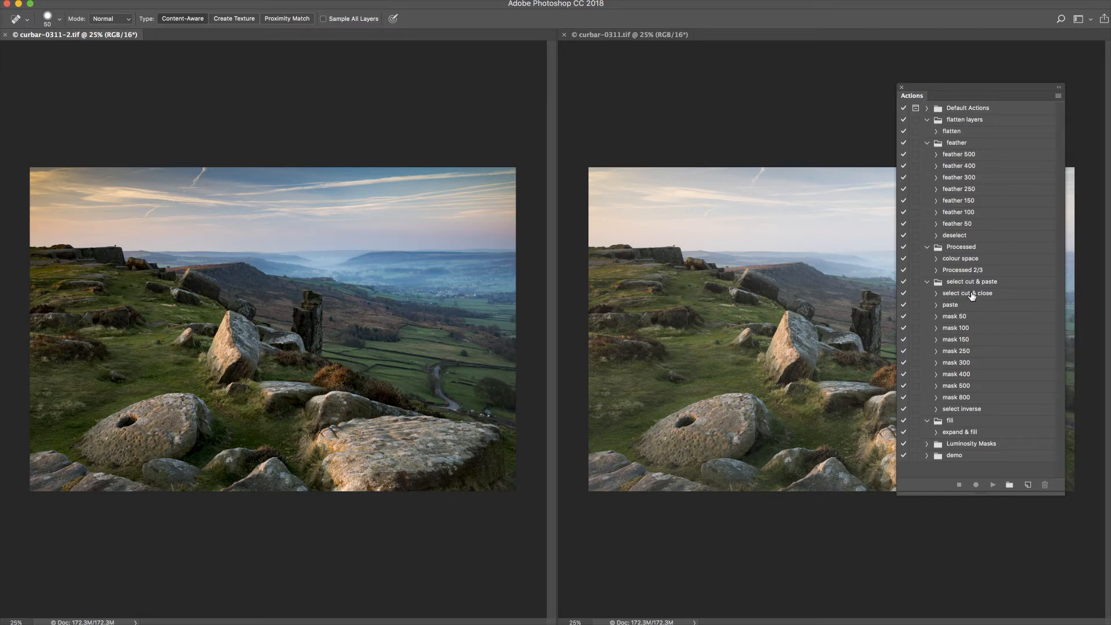
{"action": "left_click", "coordinate": [983, 301]}
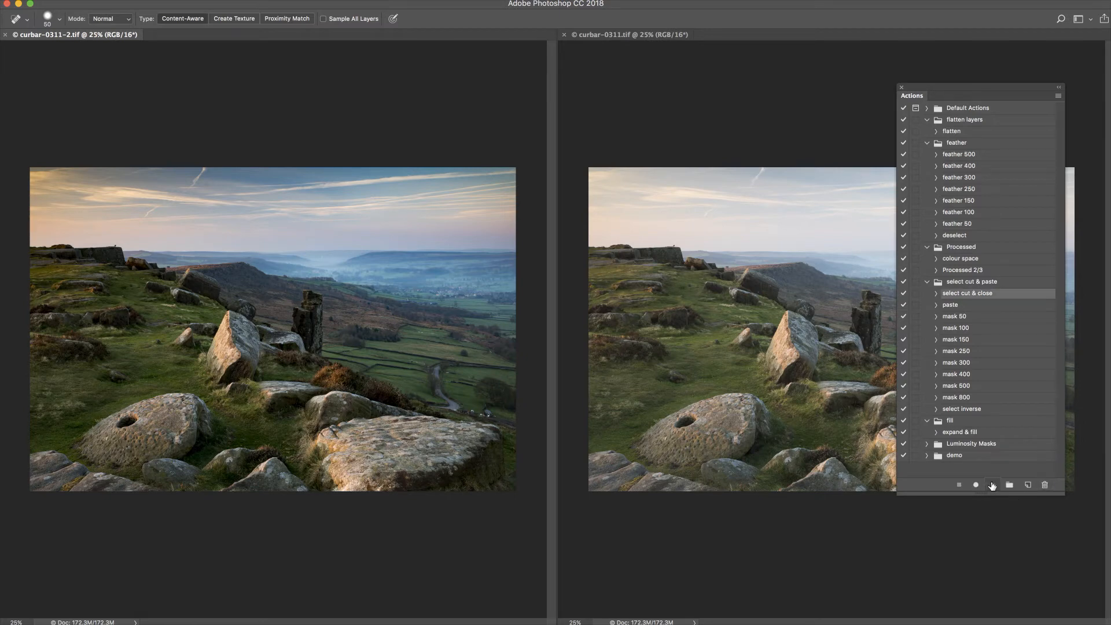
{"action": "left_click", "coordinate": [992, 485]}
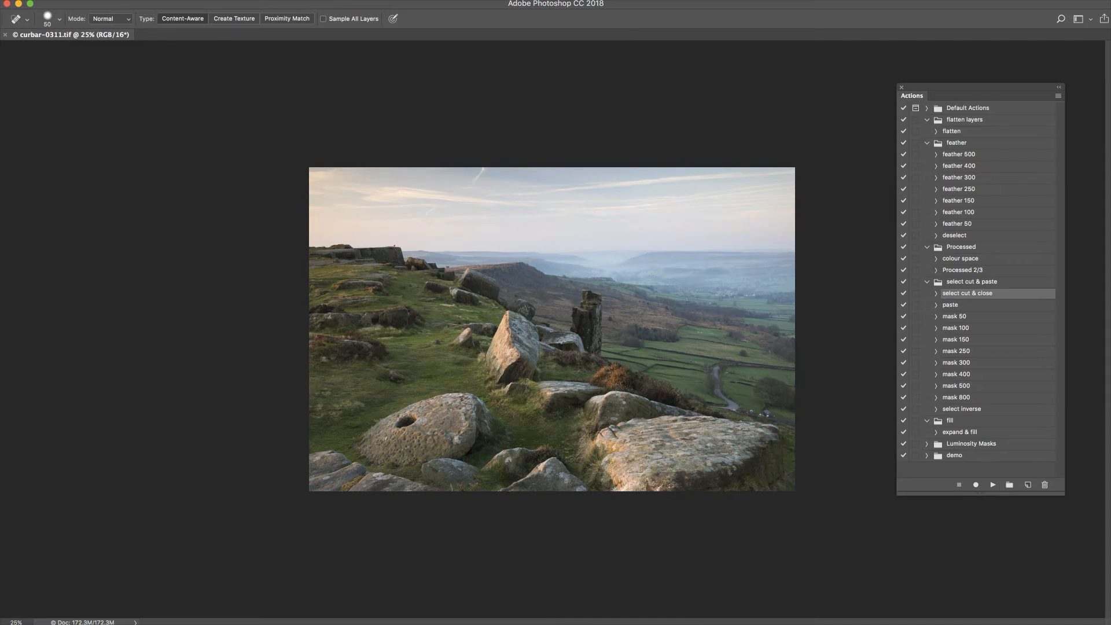
Run the "paste" action to add the copied darker version as a layer in curbar-0311.tif, and clear the action list away from the photo
{"action": "left_click", "coordinate": [958, 307]}
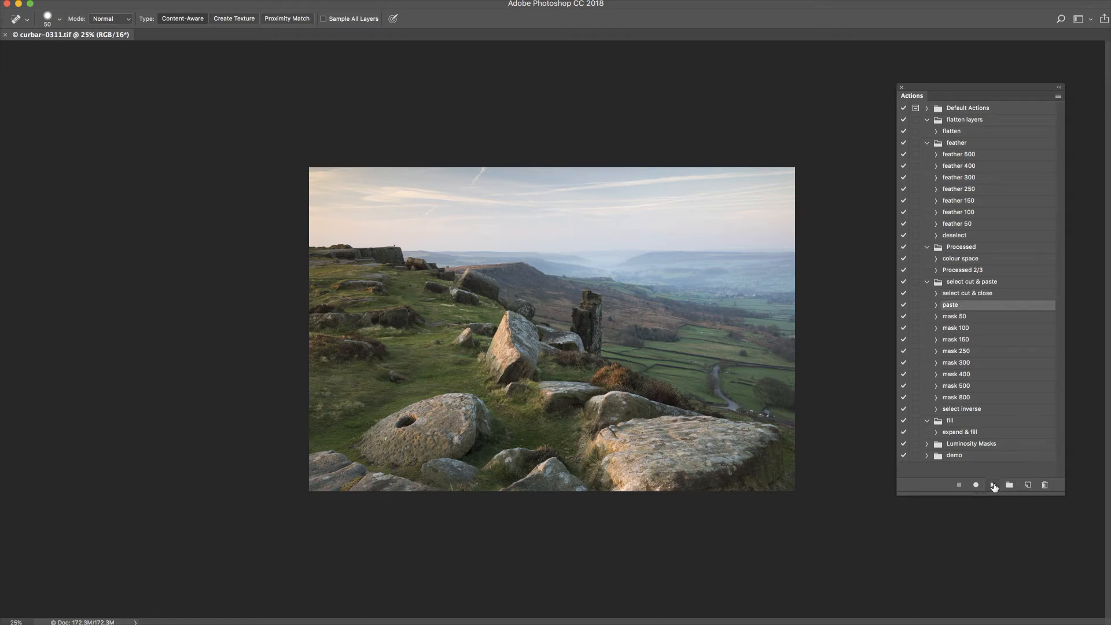
{"action": "left_click", "coordinate": [994, 485]}
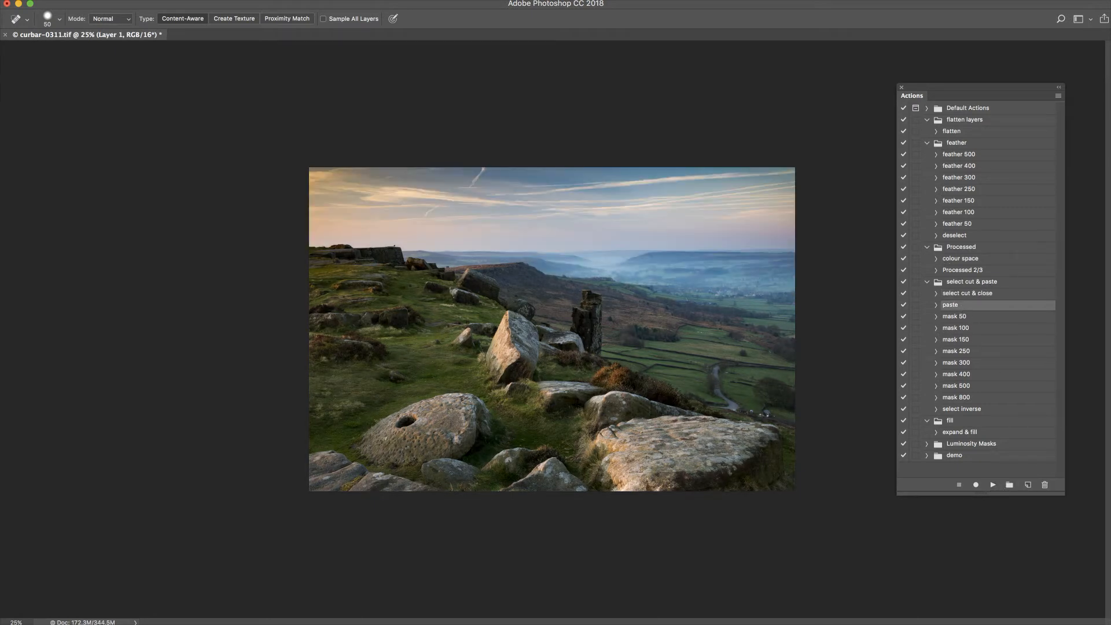
{"action": "left_click_drag", "start_coordinate": [961, 90], "coordinate": [1110, 108]}
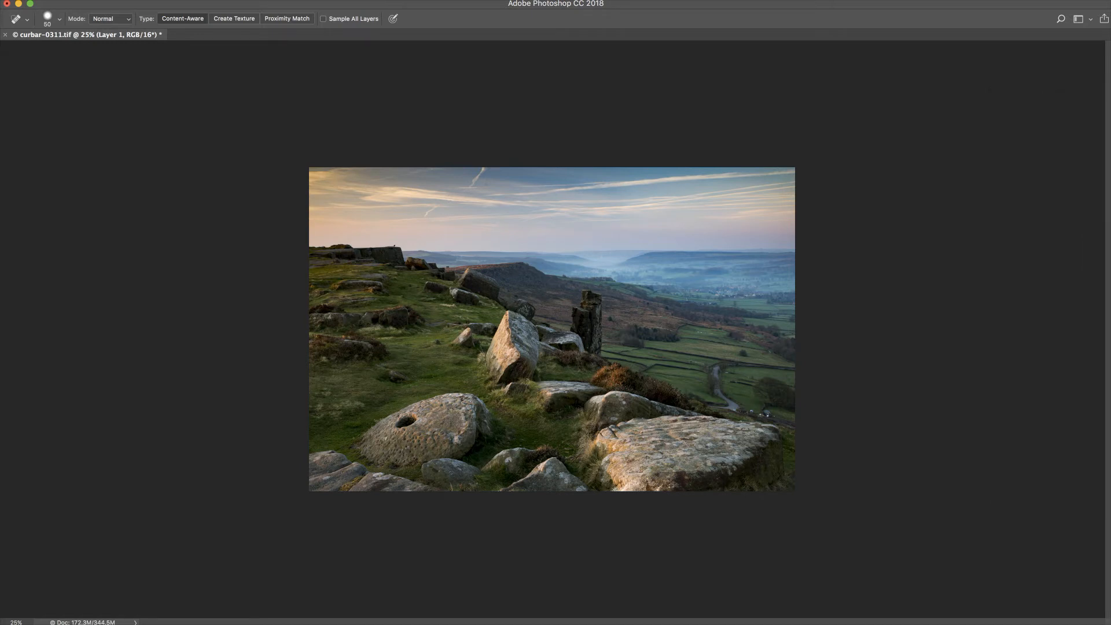
Bring the layer list beside the photo, toggle Layer 1 to compare both versions, and enlarge the photo to 33.3%
{"action": "left_click_drag", "start_coordinate": [1110, 249], "coordinate": [943, 191]}
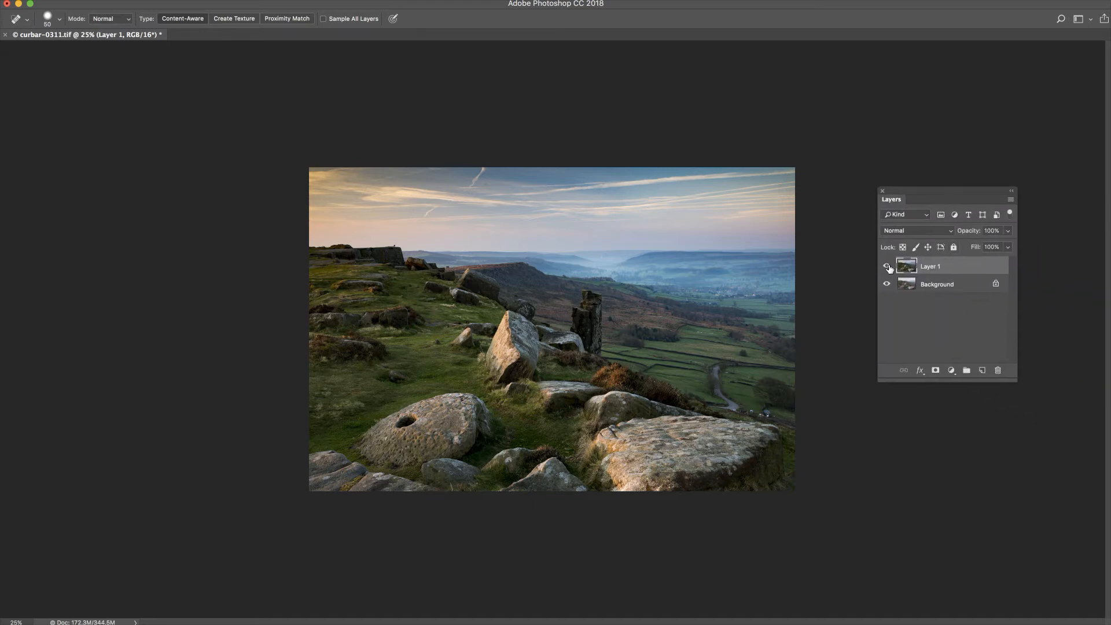
{"action": "left_click", "coordinate": [887, 267]}
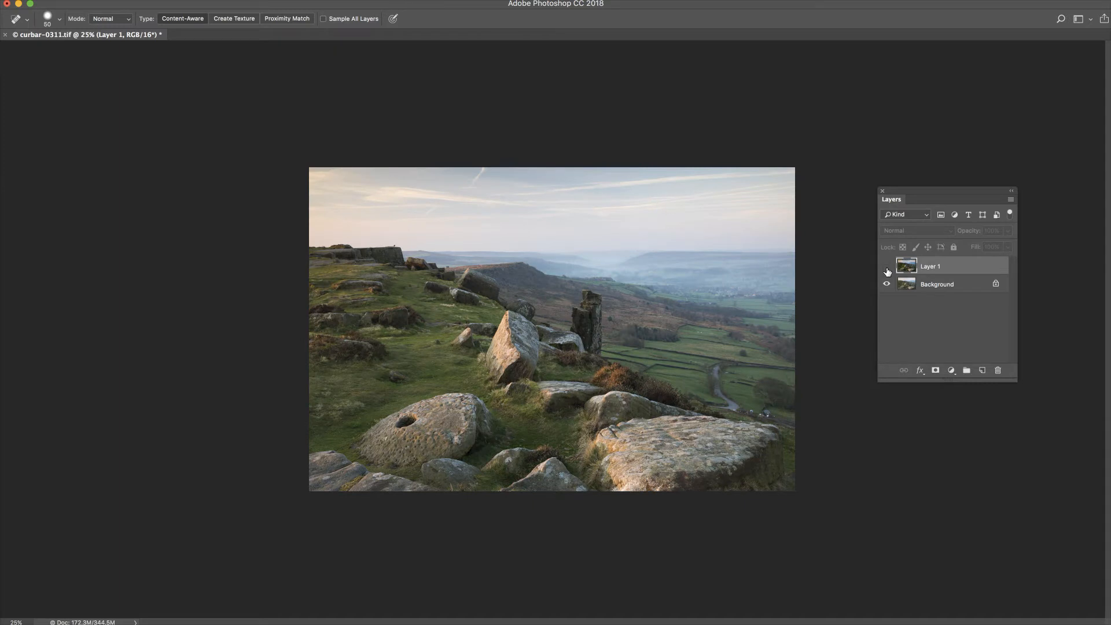
{"action": "left_click", "coordinate": [886, 267]}
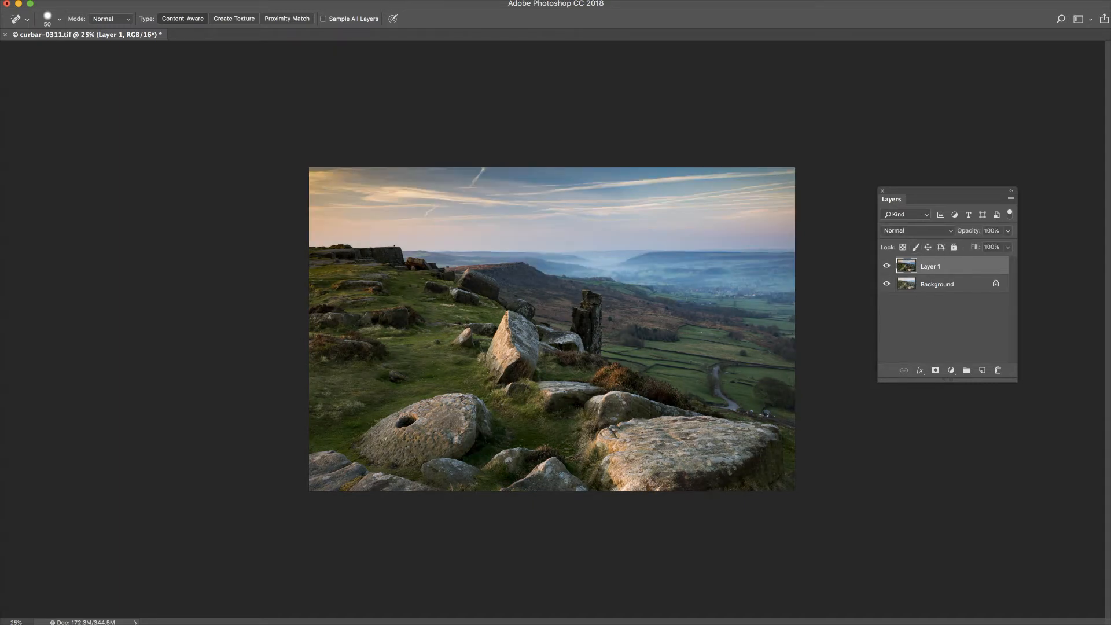
{"action": "key", "text": "super+plus"}
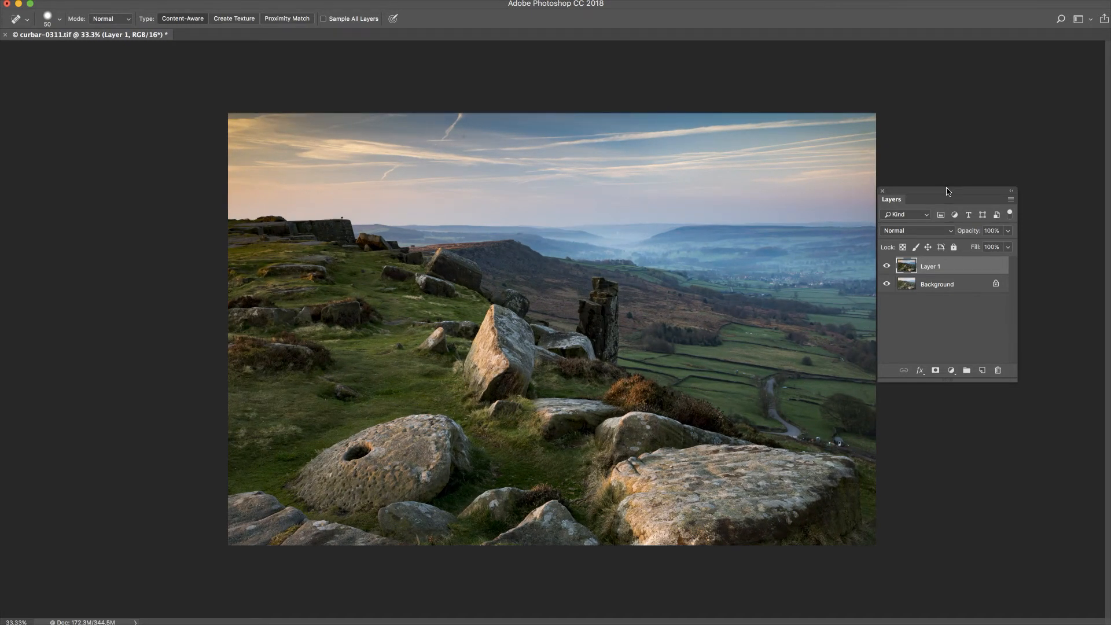
{"action": "left_click_drag", "start_coordinate": [948, 191], "coordinate": [980, 151]}
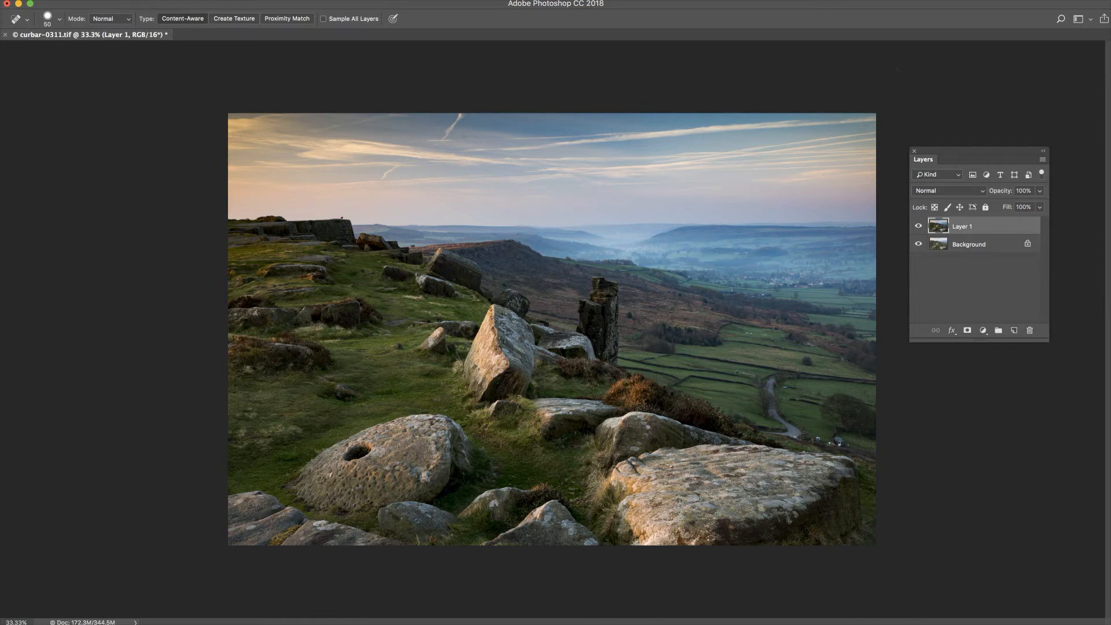
Bring the tool palette beside the photo, activate the Lasso, try a rough selection over the valley fields, and deselect it
{"action": "left_click_drag", "start_coordinate": [1110, 58], "coordinate": [73, 68]}
{"action": "left_click", "coordinate": [73, 118]}
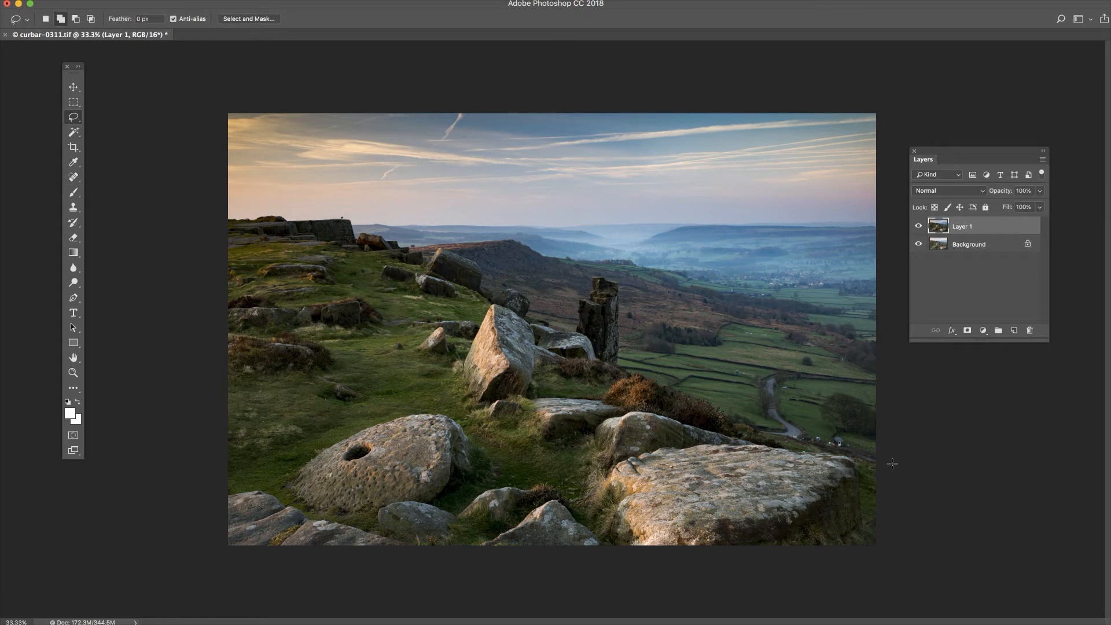
{"action": "left_click_drag", "start_coordinate": [893, 463], "coordinate": [723, 411]}
{"action": "key", "text": "super+d"}
Toggle Layer 1's visibility repeatedly to compare the haze in the sky and valley between both versions
{"action": "left_click", "coordinate": [919, 227]}
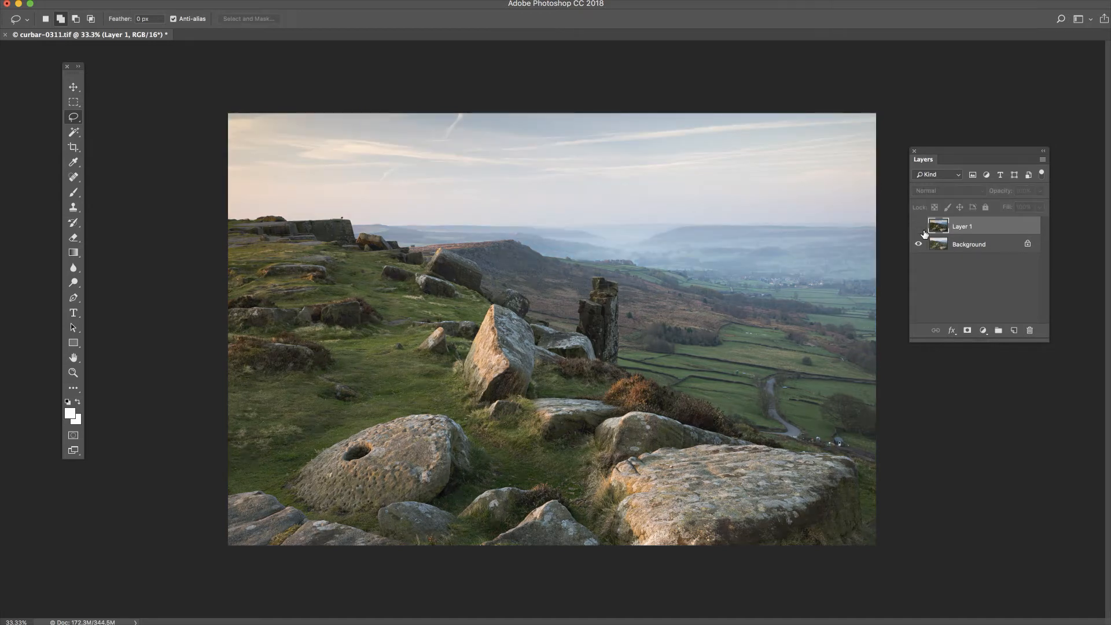
{"action": "left_click", "coordinate": [919, 229]}
{"action": "left_click", "coordinate": [921, 230]}
{"action": "left_click", "coordinate": [919, 228]}
{"action": "left_click", "coordinate": [920, 229]}
{"action": "left_click", "coordinate": [920, 229]}
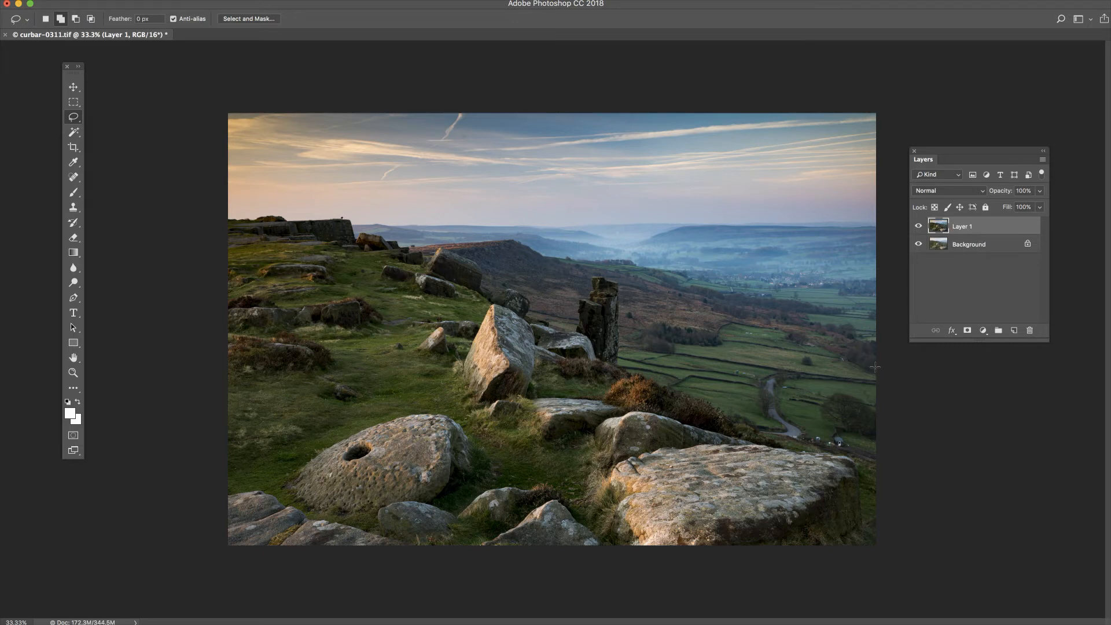
Lasso the sky and distant hazy valley on Layer 1, following the ridge line down to the photo's right edge
{"action": "left_click_drag", "start_coordinate": [894, 389], "coordinate": [840, 359]}
{"action": "left_click_drag", "start_coordinate": [675, 305], "coordinate": [503, 247]}
{"action": "mouse_move", "coordinate": [433, 253]}
{"action": "left_mouse_down"}
{"action": "mouse_move", "coordinate": [386, 250]}
{"action": "mouse_move", "coordinate": [331, 224]}
{"action": "mouse_move", "coordinate": [185, 229]}
{"action": "mouse_move", "coordinate": [127, 59]}
{"action": "mouse_move", "coordinate": [532, 24]}
{"action": "mouse_move", "coordinate": [883, 8]}
{"action": "mouse_move", "coordinate": [995, 18]}
{"action": "mouse_move", "coordinate": [1021, 97]}
{"action": "mouse_move", "coordinate": [1036, 244]}
{"action": "mouse_move", "coordinate": [1006, 376]}
{"action": "left_mouse_up"}
Run the "mask 500" action on the sky and valley selection to mask Layer 1, and clear the action list away
{"action": "left_click_drag", "start_coordinate": [1110, 92], "coordinate": [917, 116]}
{"action": "left_click_drag", "start_coordinate": [978, 91], "coordinate": [979, 84]}
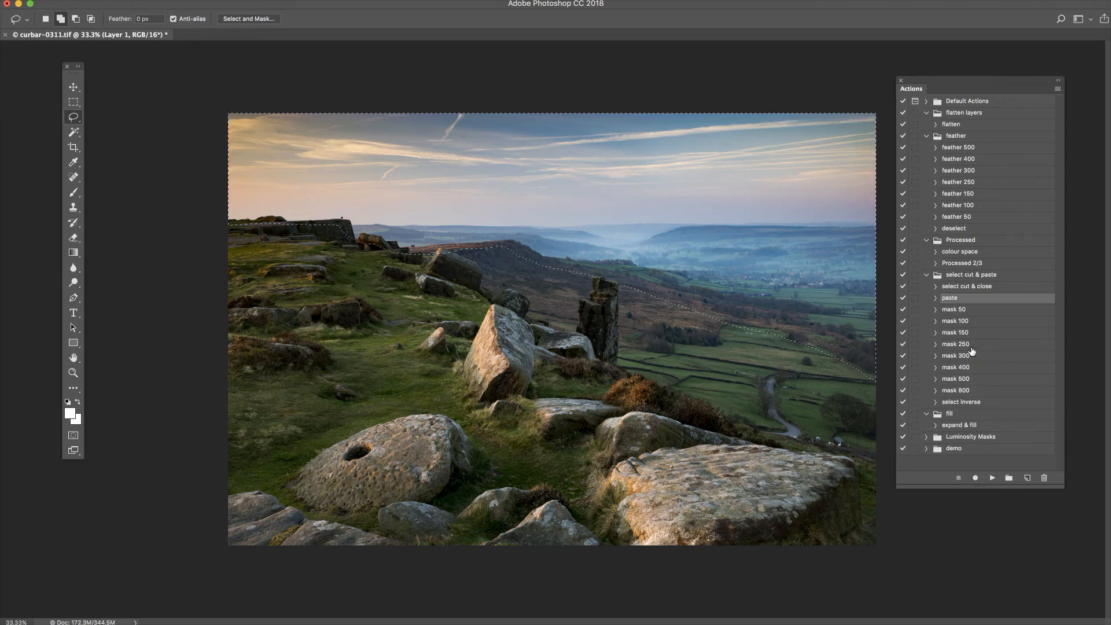
{"action": "left_click", "coordinate": [962, 382]}
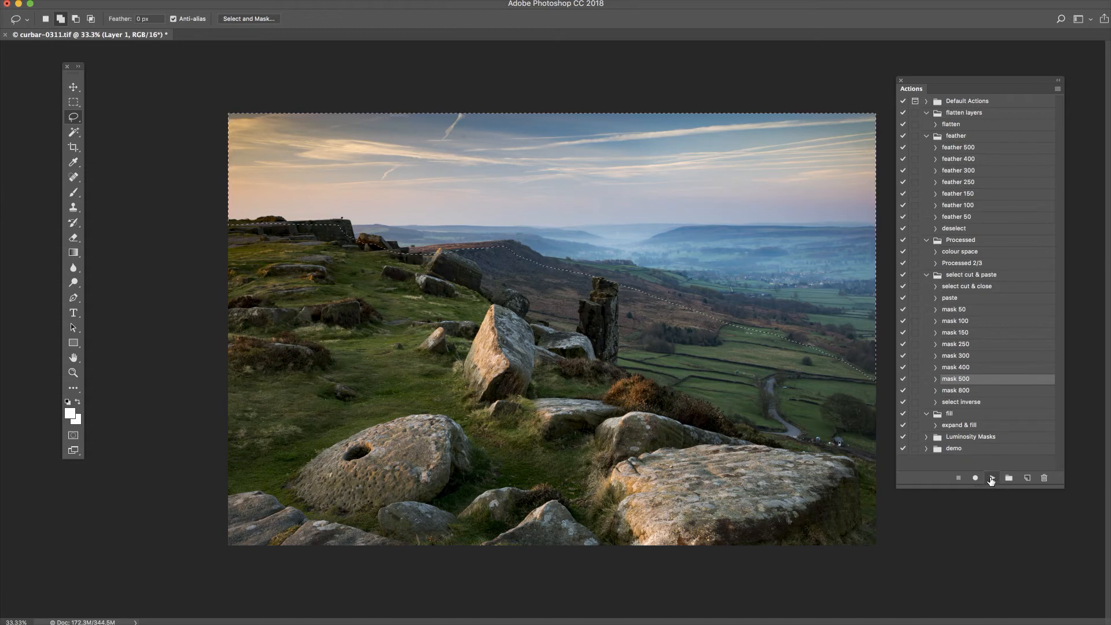
{"action": "left_click", "coordinate": [991, 478]}
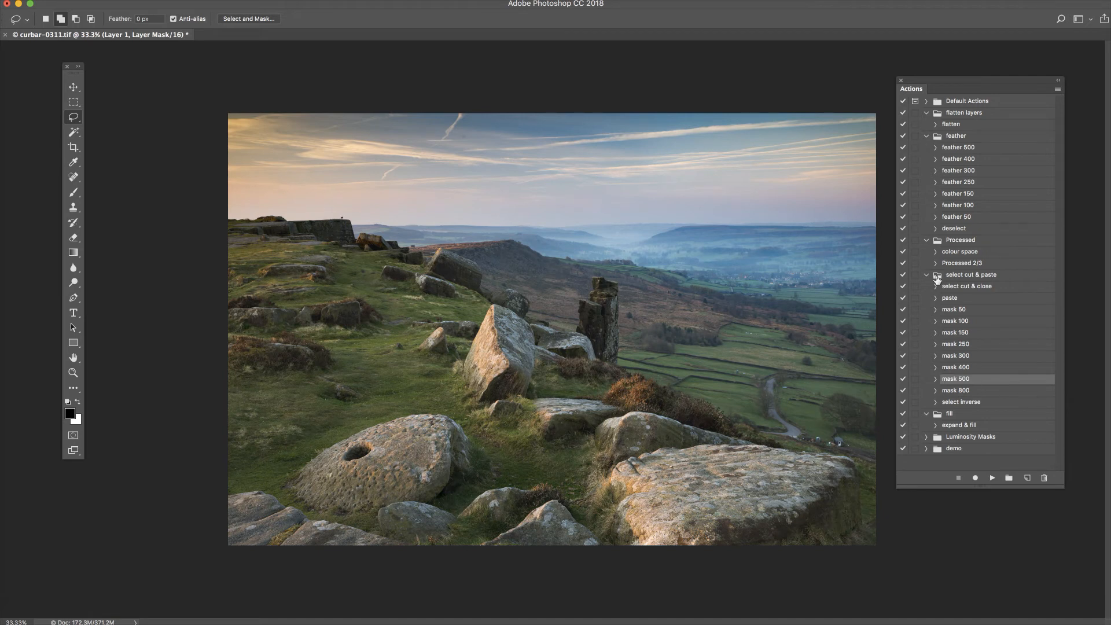
{"action": "left_click_drag", "start_coordinate": [954, 81], "coordinate": [1110, 82]}
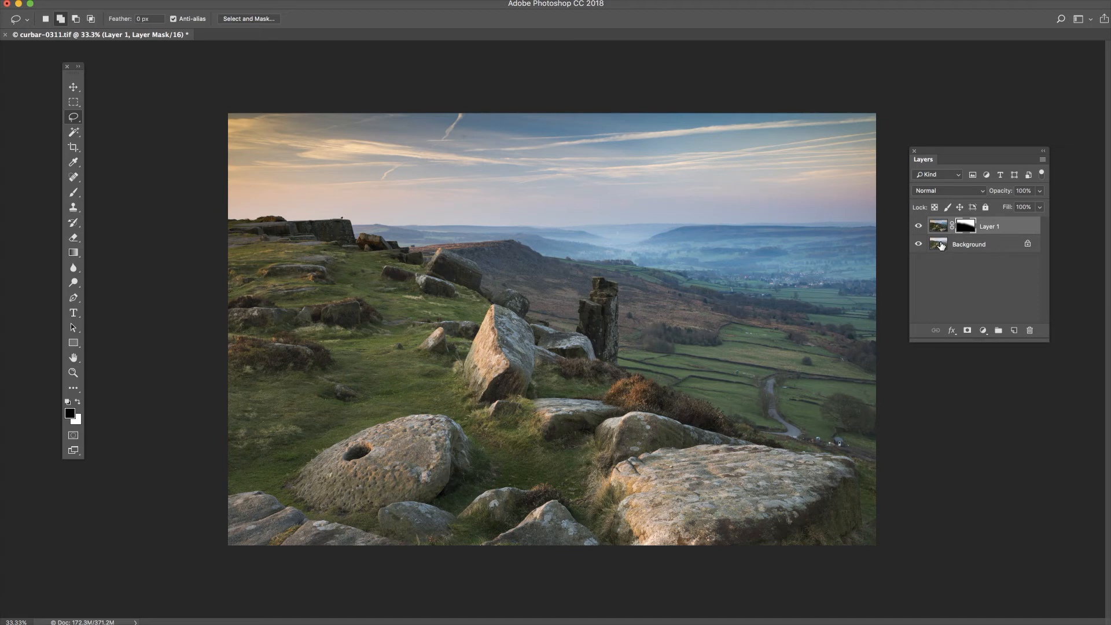
Start a Curves adjustment on the Background layer and shape a gentle contrast curve with a highlight point and a shadow point at input 45, output 41
{"action": "left_click", "coordinate": [943, 245]}
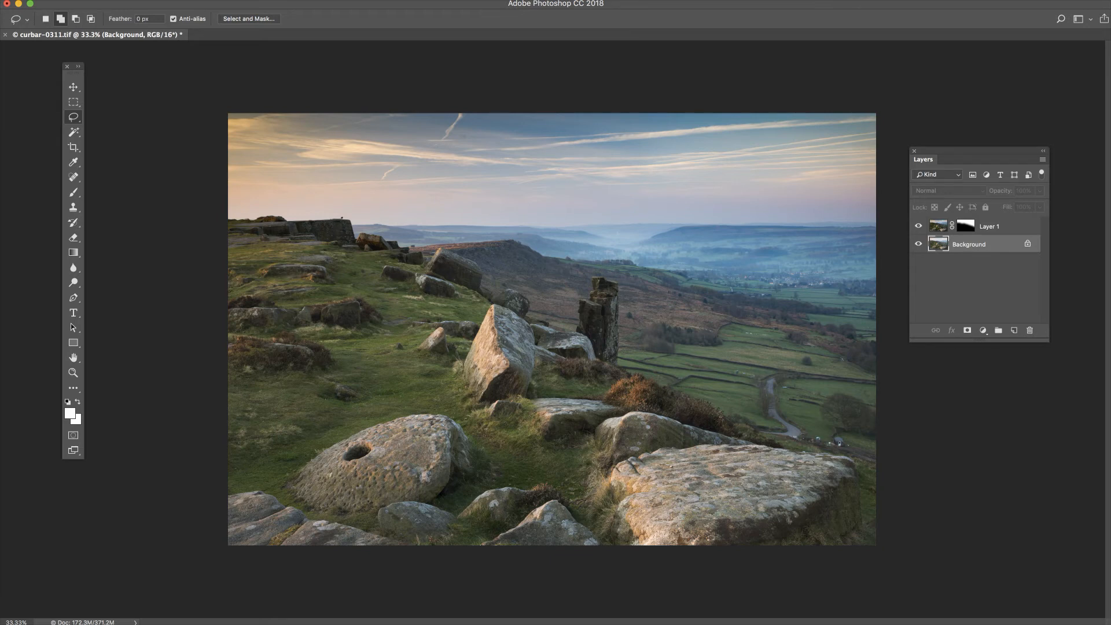
{"action": "left_click", "coordinate": [0, 0]}
{"action": "mouse_move", "coordinate": [0, 0]}
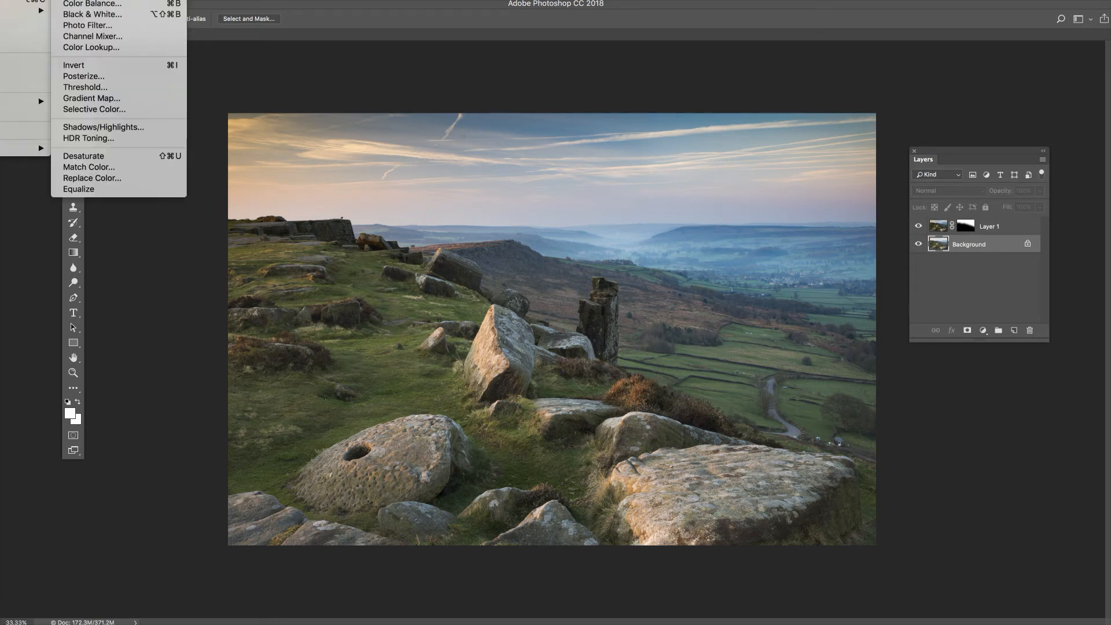
{"action": "left_click", "coordinate": [87, 0]}
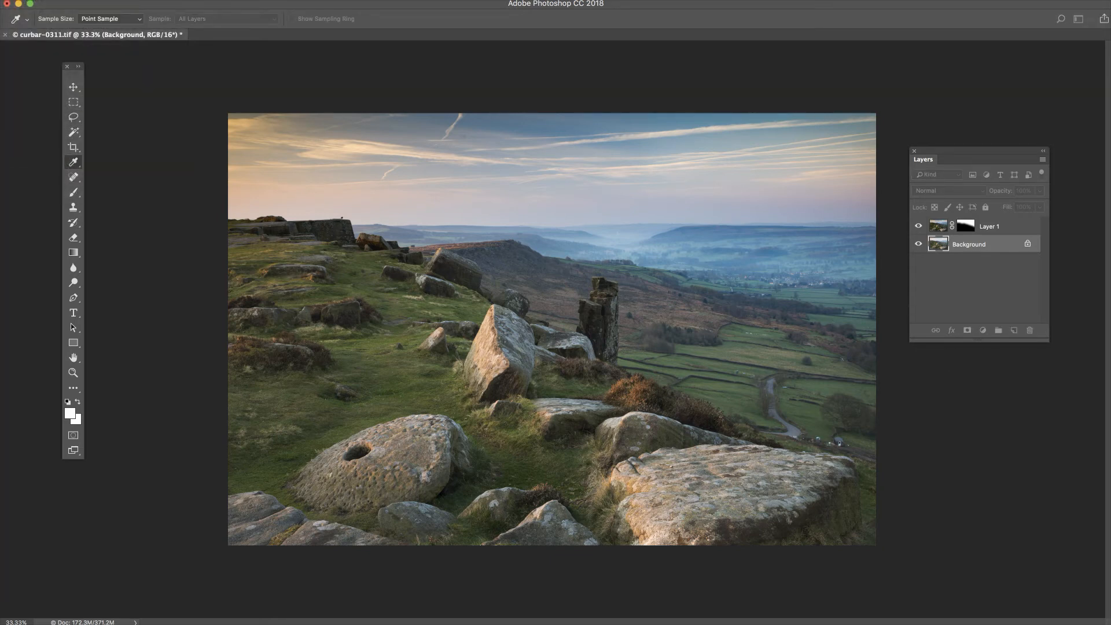
{"action": "left_click_drag", "start_coordinate": [1071, 274], "coordinate": [1088, 356]}
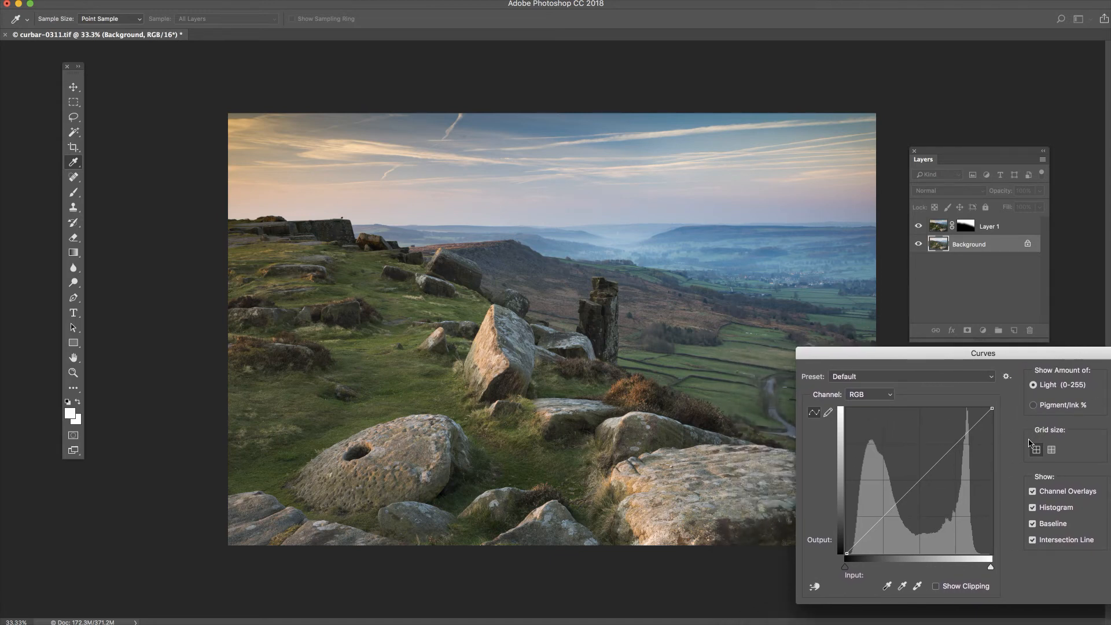
{"action": "left_click", "coordinate": [962, 437]}
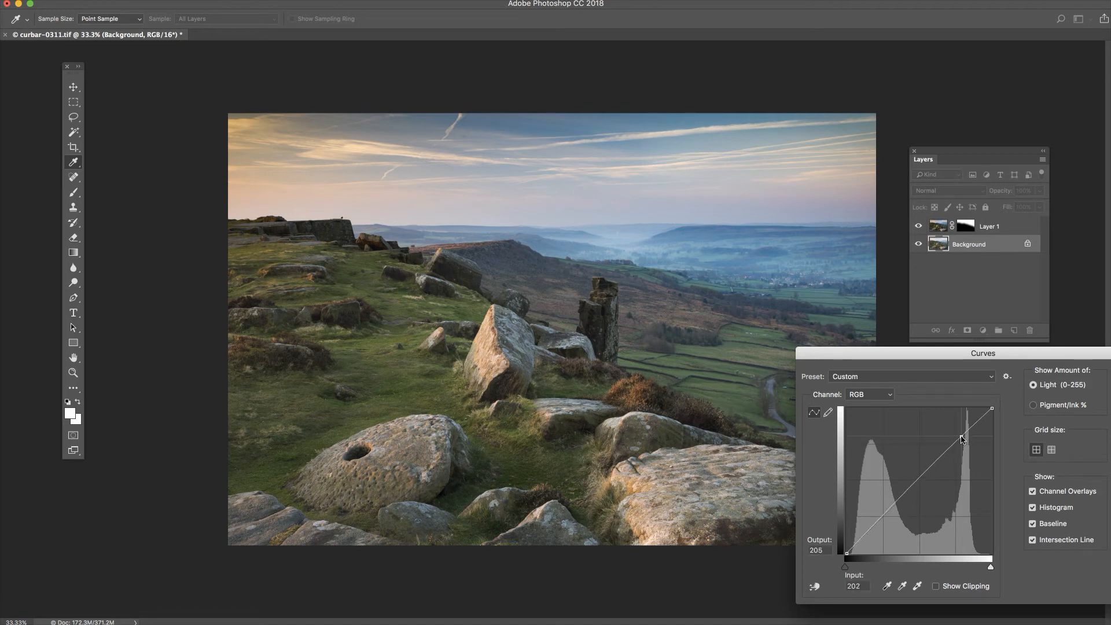
{"action": "left_click", "coordinate": [877, 531]}
{"action": "left_click_drag", "start_coordinate": [877, 531], "coordinate": [872, 530]}
{"action": "left_click", "coordinate": [960, 436]}
{"action": "left_click_drag", "start_coordinate": [959, 436], "coordinate": [957, 437]}
{"action": "left_click_drag", "start_coordinate": [1025, 354], "coordinate": [1004, 360]}
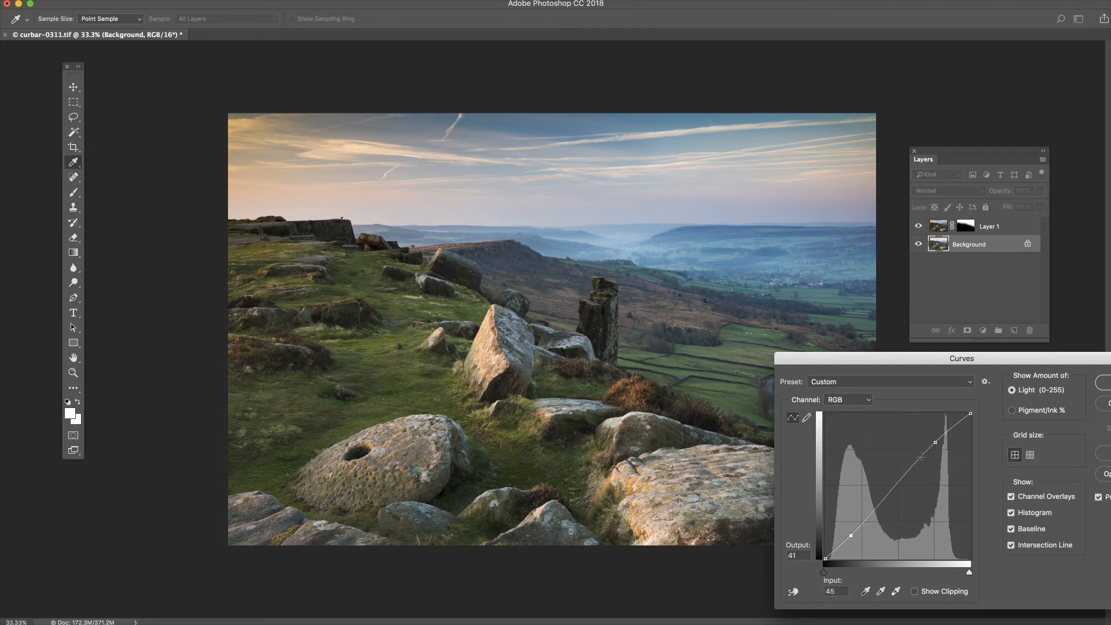
Compare the Curves preview with the original, fine-tune the highlight and shadow points slightly, and apply the adjustment to the Background layer
{"action": "left_click", "coordinate": [1099, 497]}
{"action": "left_click", "coordinate": [1099, 498]}
{"action": "left_click", "coordinate": [935, 442]}
{"action": "left_click_drag", "start_coordinate": [935, 442], "coordinate": [932, 444]}
{"action": "left_click_drag", "start_coordinate": [851, 534], "coordinate": [850, 534]}
{"action": "left_click", "coordinate": [1098, 496]}
{"action": "left_click", "coordinate": [1100, 383]}
{"action": "key", "text": "l"}
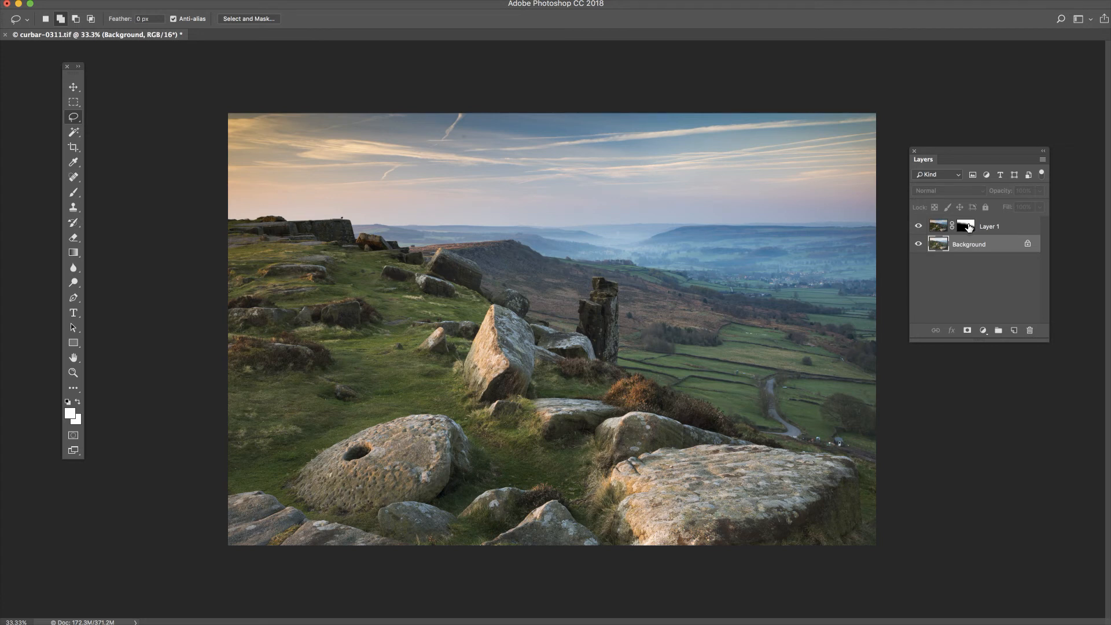
Select Layer 1's mask and ready the Brush at 12% opacity, trying larger sizes before settling on size 300
{"action": "left_click", "coordinate": [971, 225]}
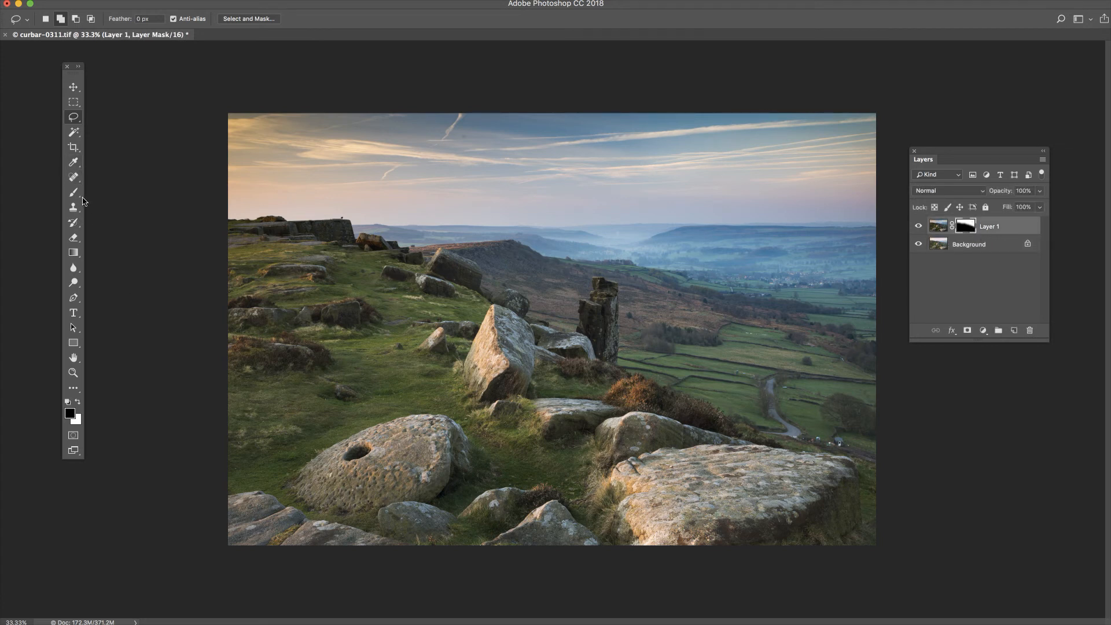
{"action": "left_click", "coordinate": [73, 192]}
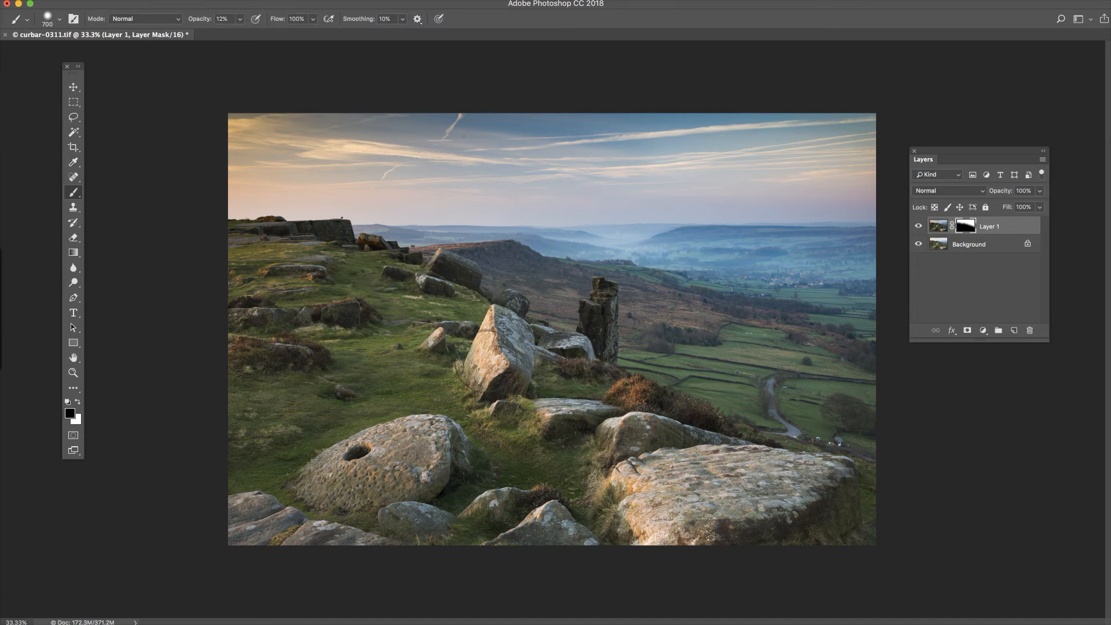
{"action": "key", "text": "bracketright"}
{"action": "key", "text": "bracketright"}
{"action": "key", "text": "bracketright"}
{"action": "key", "text": "bracketright"}
{"action": "key", "text": "bracketright"}
{"action": "key", "text": "bracketright"}
{"action": "key", "text": "bracketright"}
{"action": "key", "text": "bracketleft"}
{"action": "key", "text": "bracketleft"}
{"action": "key", "text": "bracketleft"}
{"action": "key", "text": "bracketleft"}
{"action": "key", "text": "bracketleft"}
{"action": "key", "text": "bracketleft"}
{"action": "key", "text": "bracketleft"}
{"action": "key", "text": "bracketleft"}
{"action": "key", "text": "bracketleft"}
{"action": "key", "text": "bracketleft"}
Darken Layer 1's midtones slightly with a Curves point around input 133, output 126, compare the preview with the original and apply it
{"action": "left_click", "coordinate": [937, 227]}
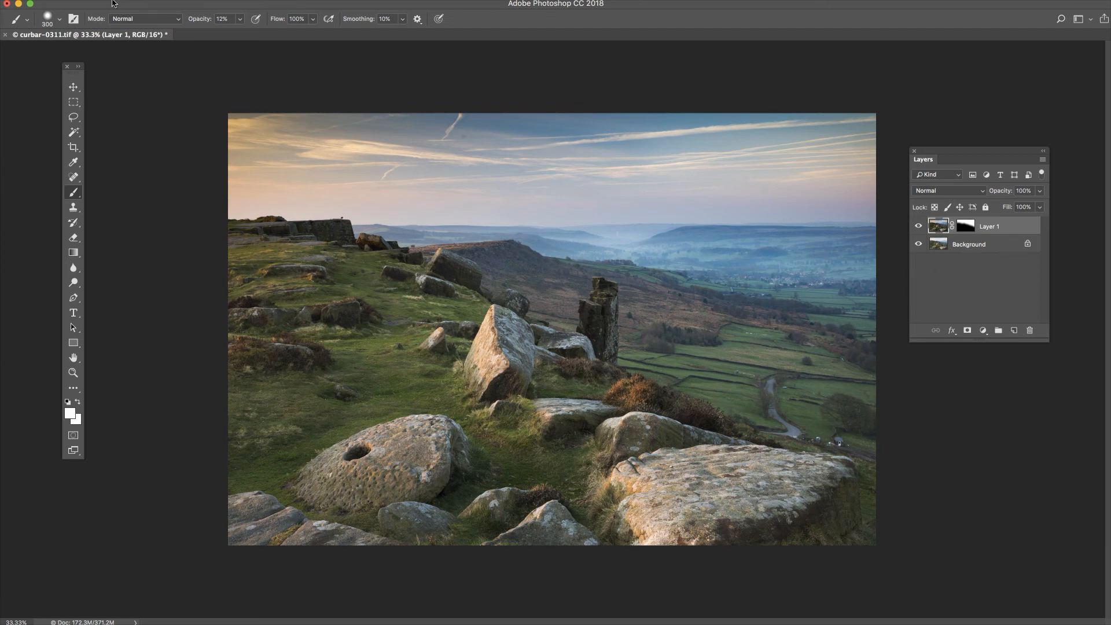
{"action": "left_click", "coordinate": [0, 0]}
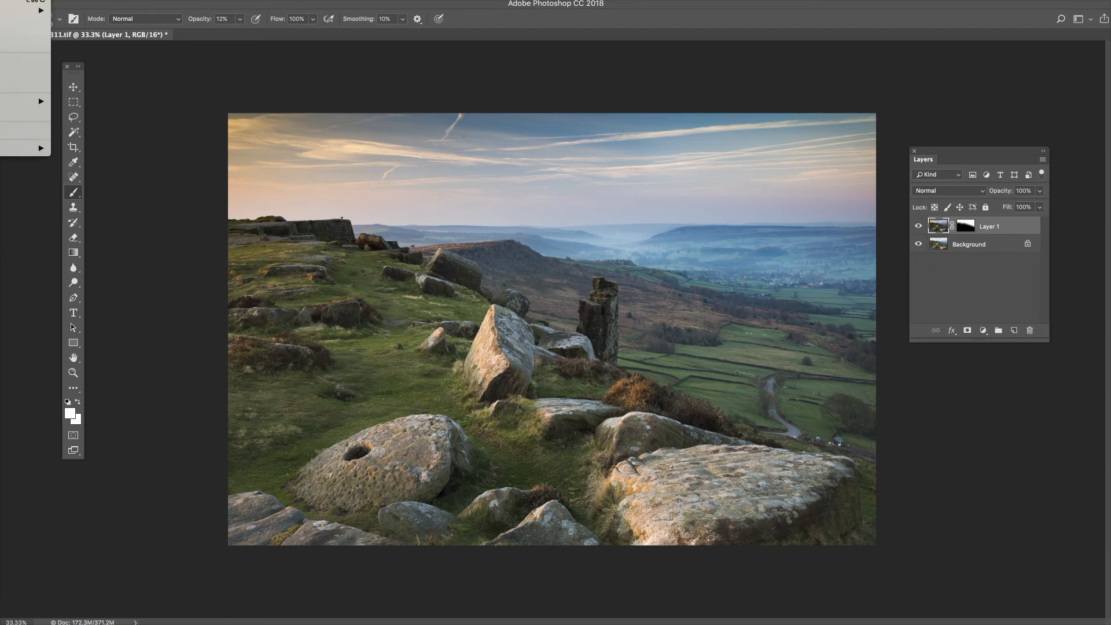
{"action": "mouse_move", "coordinate": [0, 0]}
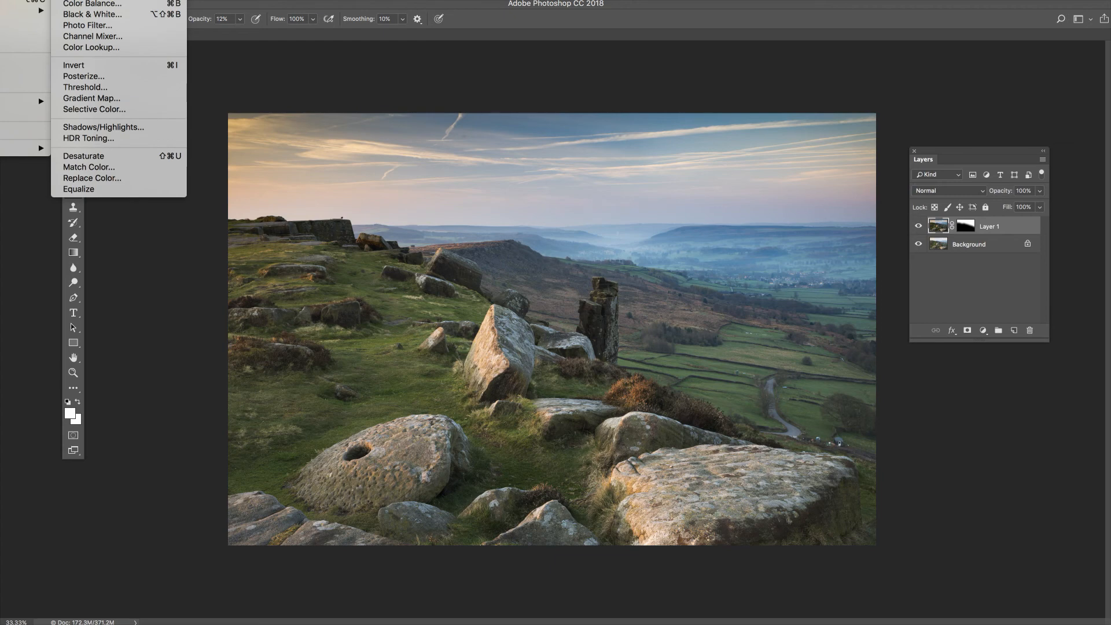
{"action": "left_click", "coordinate": [76, 0]}
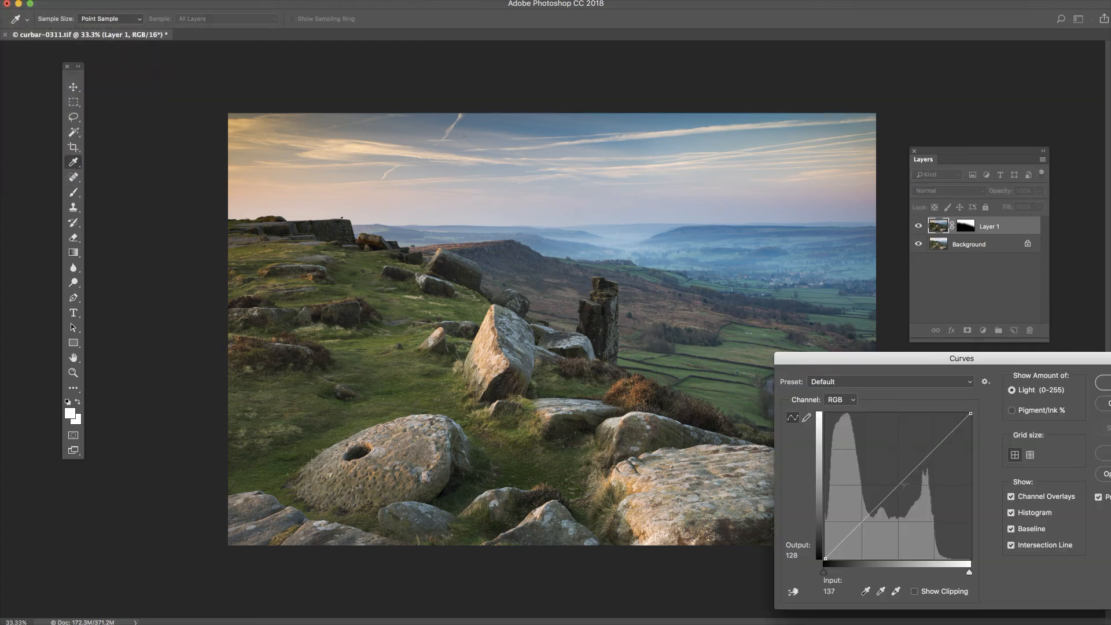
{"action": "left_click_drag", "start_coordinate": [901, 486], "coordinate": [902, 487]}
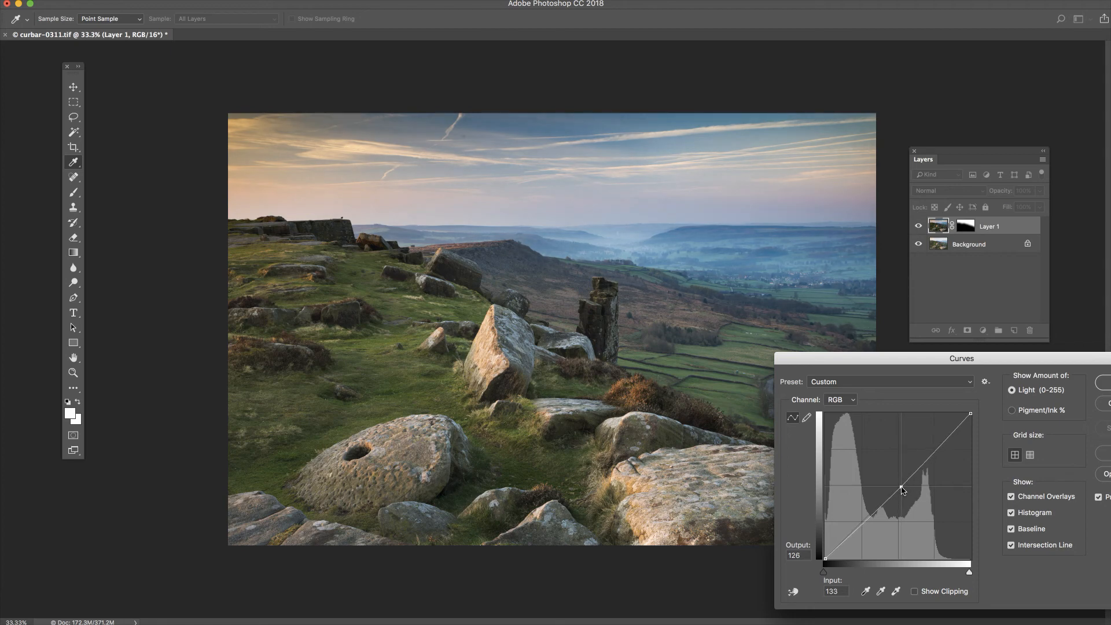
{"action": "left_click_drag", "start_coordinate": [901, 487], "coordinate": [903, 487]}
{"action": "left_click", "coordinate": [1099, 497]}
{"action": "left_click", "coordinate": [1100, 498]}
{"action": "left_click", "coordinate": [1101, 384]}
{"action": "key", "text": "b"}
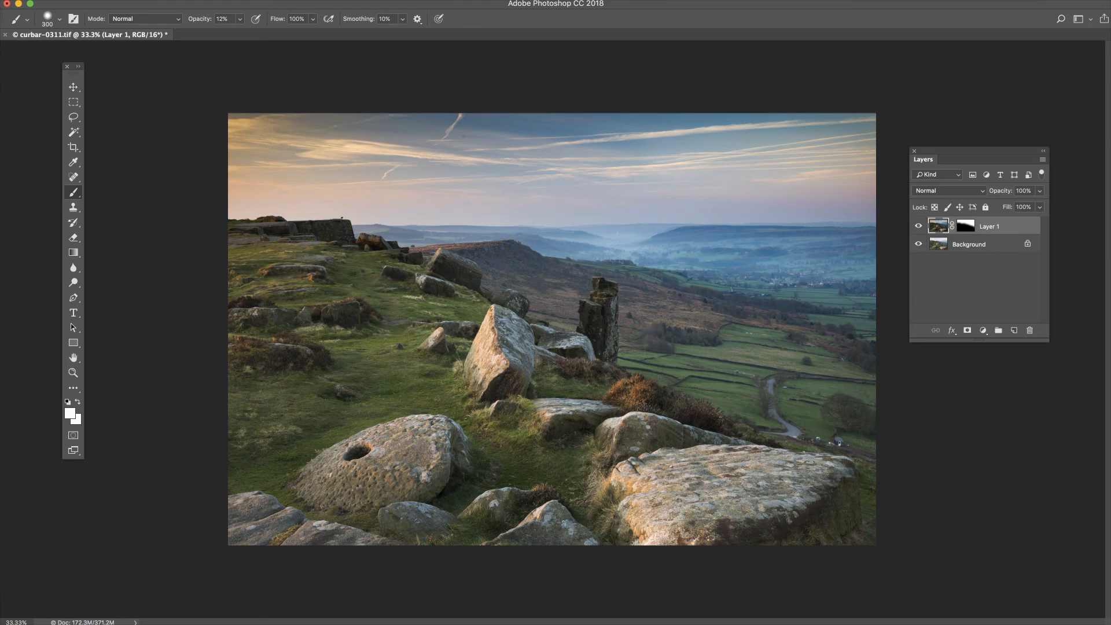
Run the "flatten" action to merge the image into a single Background layer, and clear the action list away
{"action": "key", "text": "alt+F9"}
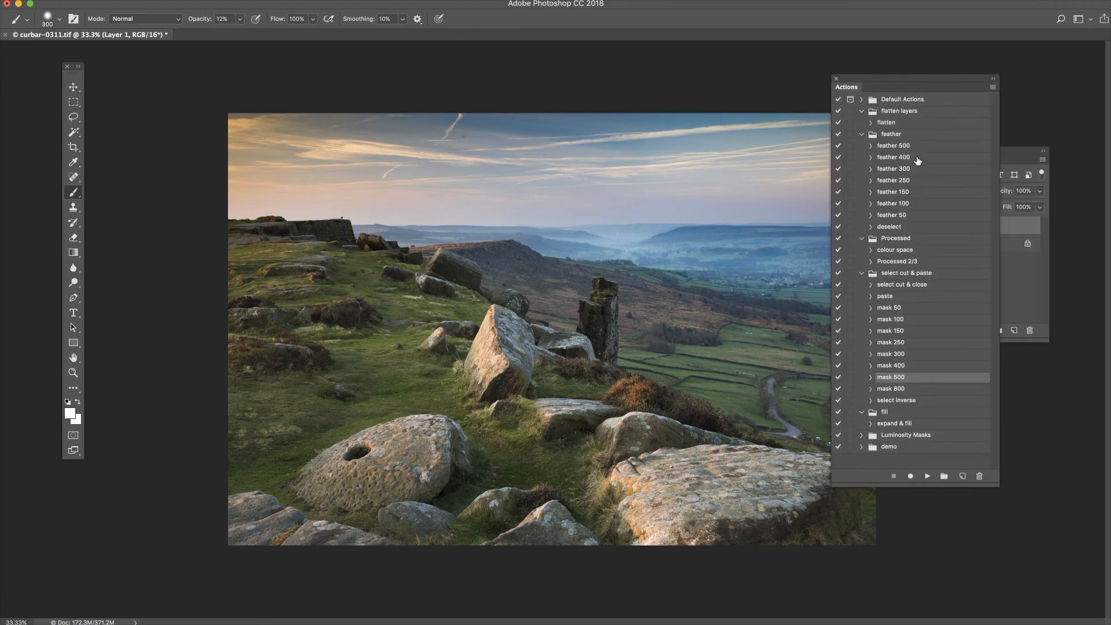
{"action": "left_click", "coordinate": [888, 124]}
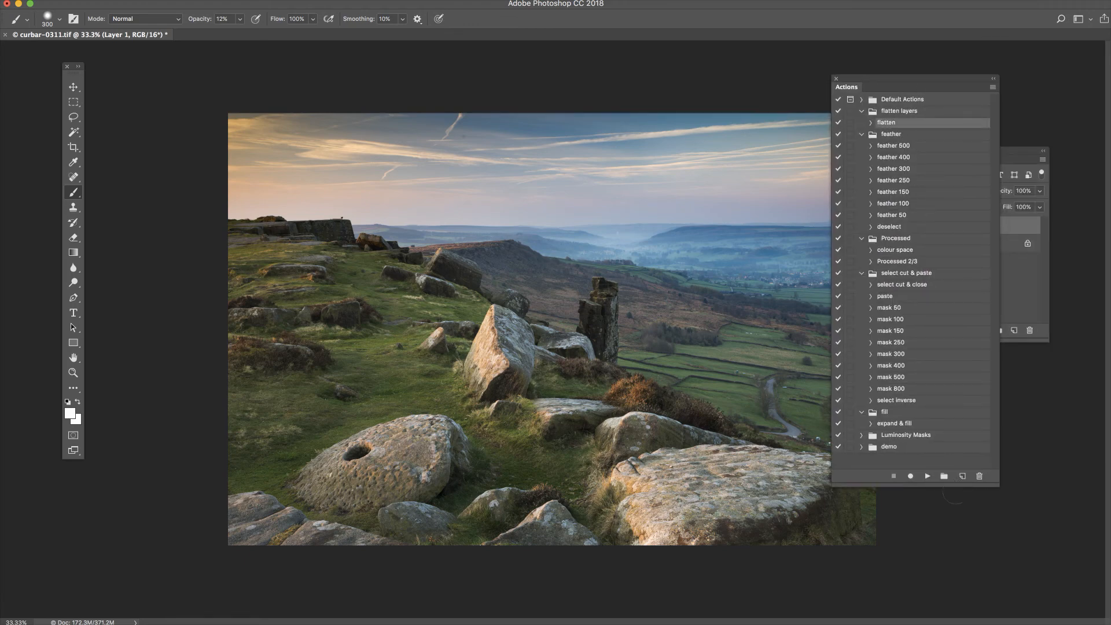
{"action": "left_click", "coordinate": [927, 475]}
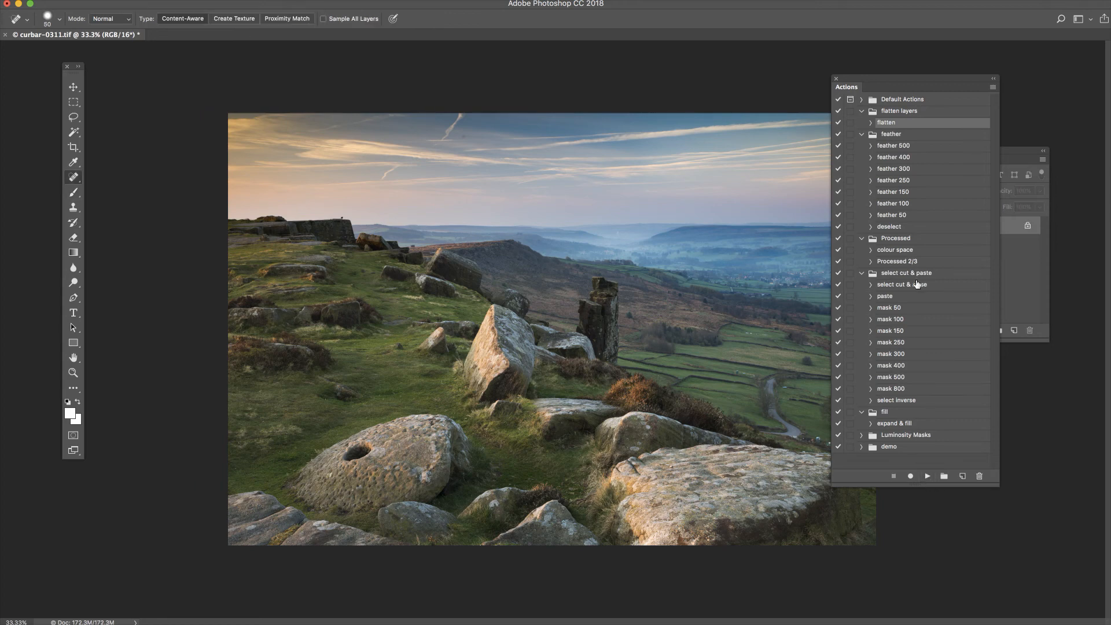
{"action": "left_click_drag", "start_coordinate": [899, 80], "coordinate": [1110, 67]}
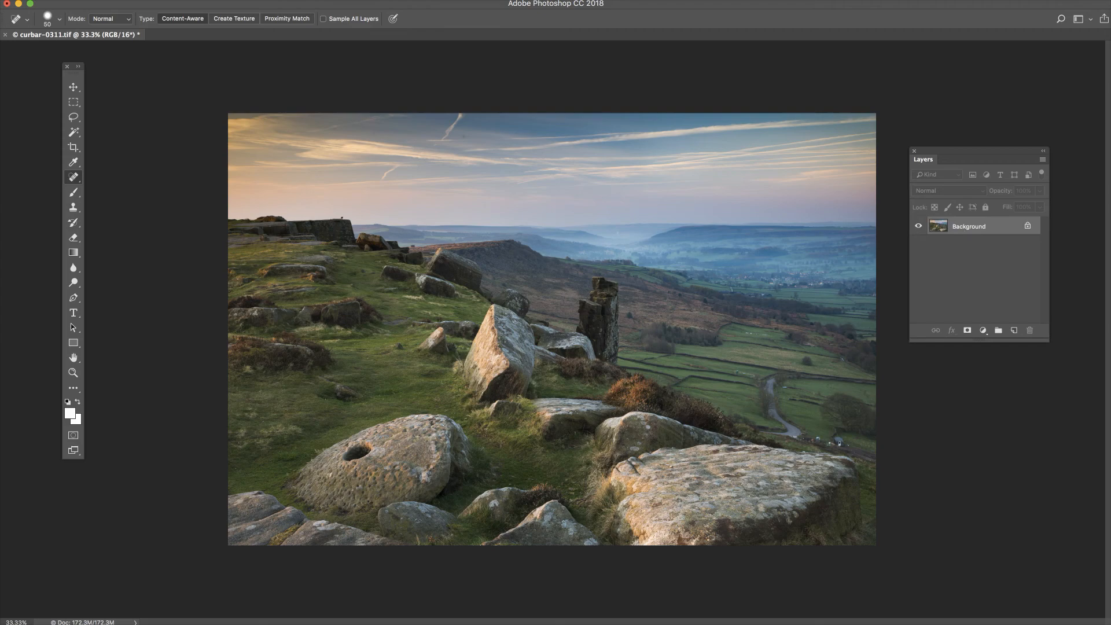
Remove the small container and clutter beside the hut near the road bend with the Spot Healing Brush at size 70
{"action": "key", "text": "super+1"}
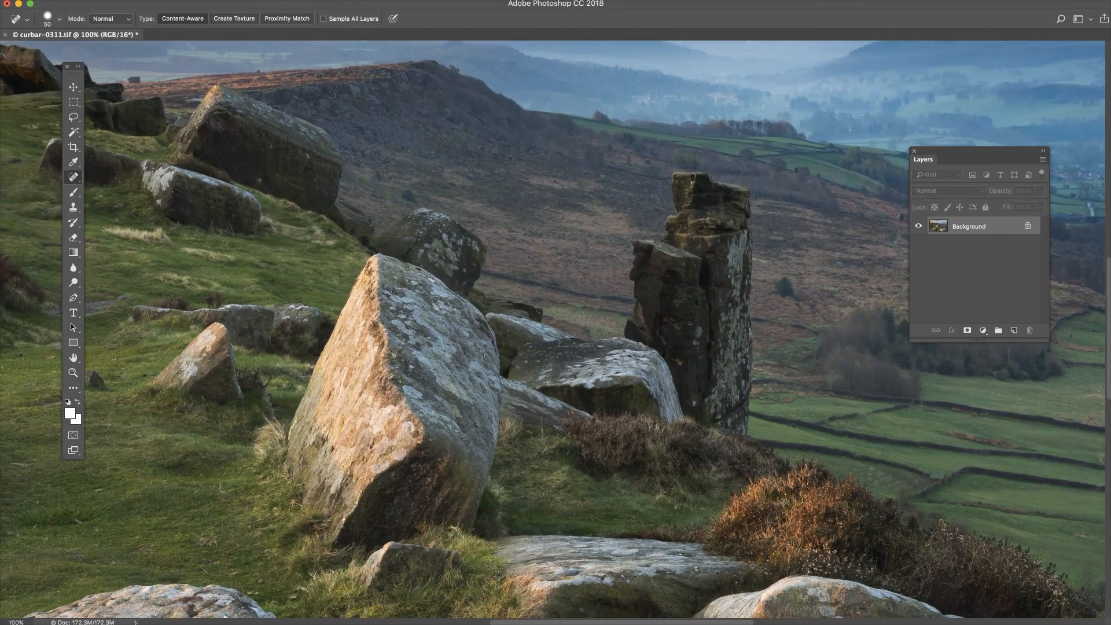
{"action": "scroll", "coordinate": [553, 329], "scroll_direction": "right", "scroll_amount": 7}
{"action": "scroll", "coordinate": [553, 329], "scroll_direction": "down", "scroll_amount": 5}
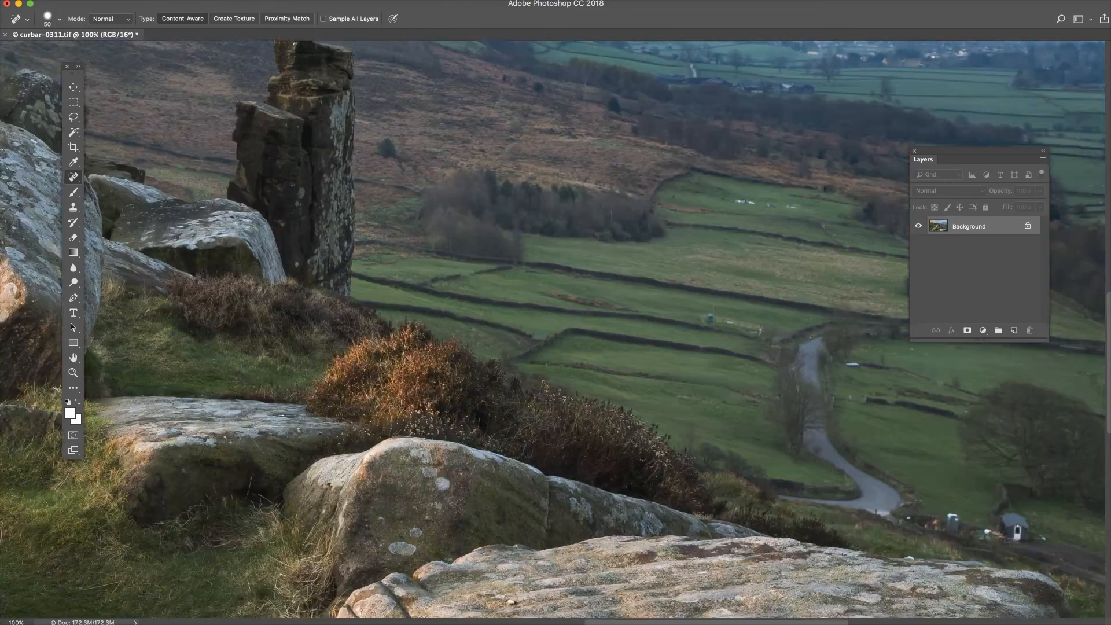
{"action": "scroll", "coordinate": [553, 329], "scroll_direction": "up", "scroll_amount": 1}
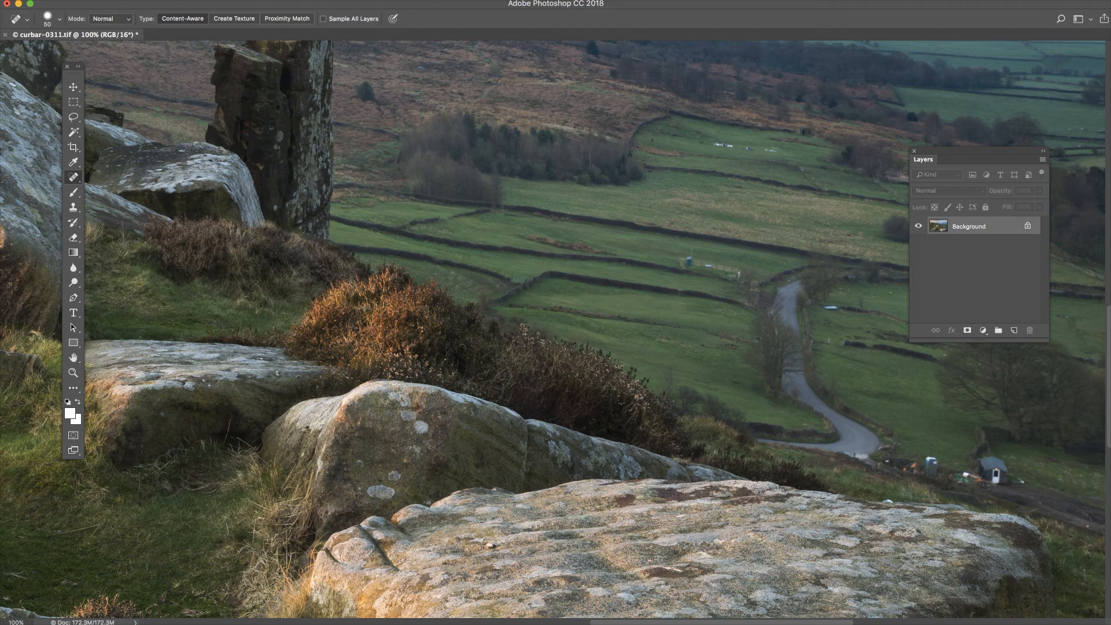
{"action": "right_click", "coordinate": [76, 182]}
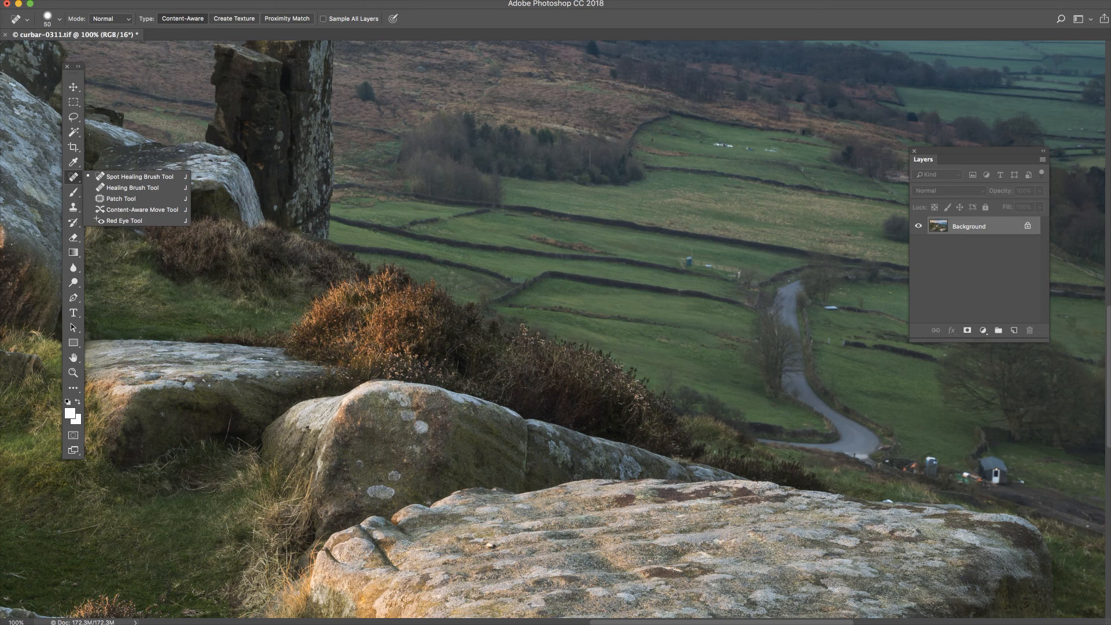
{"action": "key", "text": "bracketright"}
{"action": "key", "text": "bracketright"}
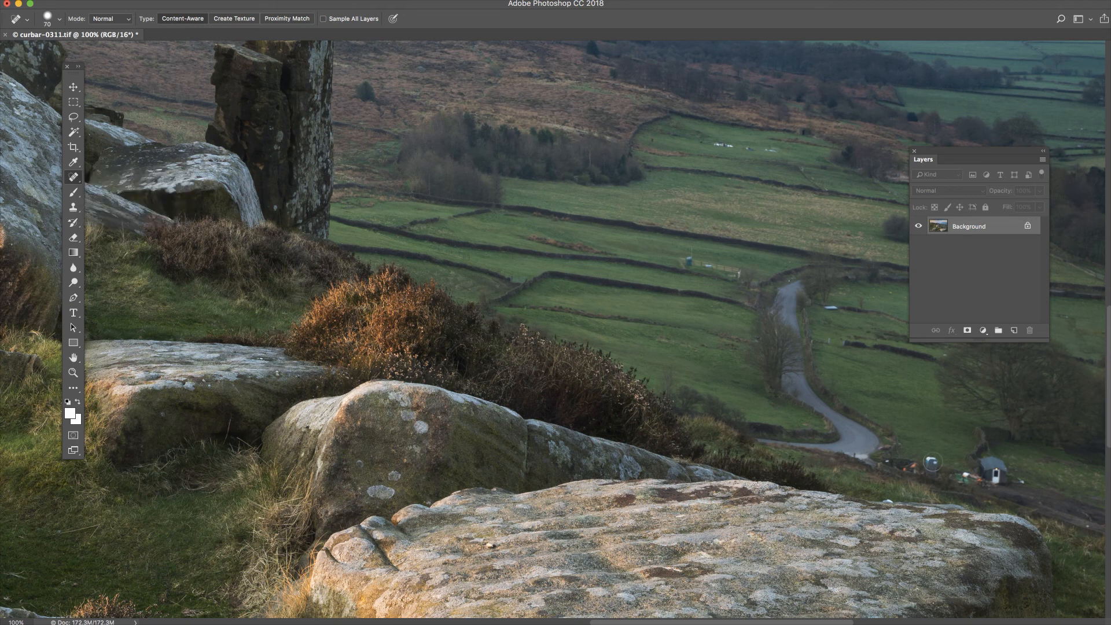
{"action": "left_click_drag", "start_coordinate": [929, 461], "coordinate": [932, 466]}
{"action": "left_click", "coordinate": [911, 469]}
{"action": "left_click", "coordinate": [967, 476]}
{"action": "left_click", "coordinate": [979, 481]}
{"action": "left_click", "coordinate": [965, 483]}
{"action": "left_click", "coordinate": [961, 481]}
{"action": "left_click", "coordinate": [887, 463]}
Move the Layers panel out of the way and heal the blue and white specks on the left of the upper valley field
{"action": "key", "text": "super+plus"}
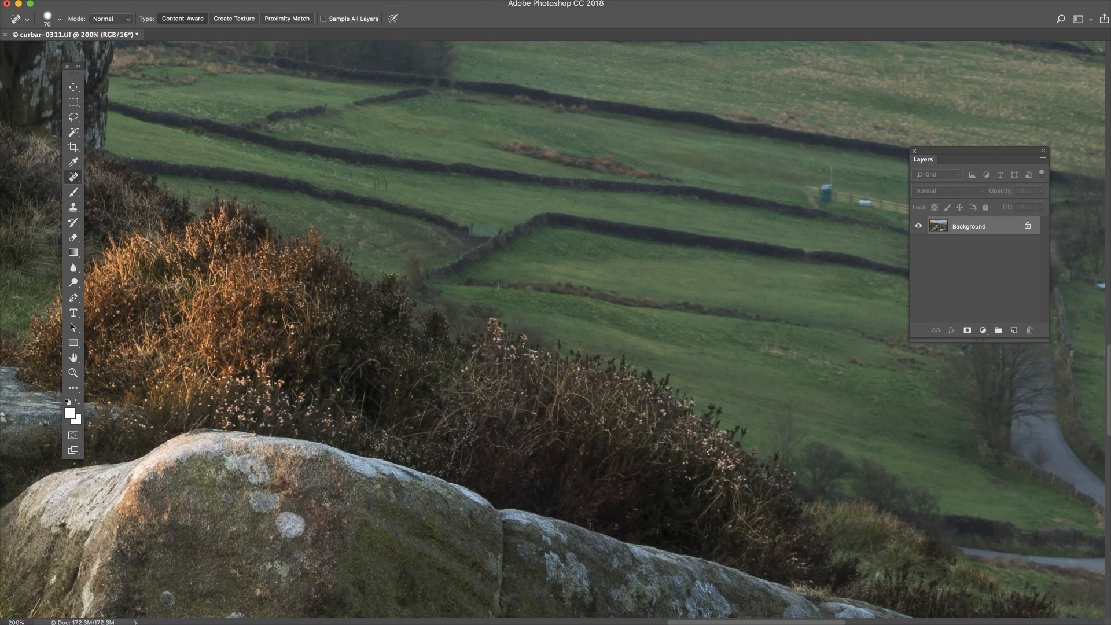
{"action": "scroll", "coordinate": [553, 328], "scroll_direction": "left", "scroll_amount": 7}
{"action": "scroll", "coordinate": [553, 329], "scroll_direction": "right", "scroll_amount": 13}
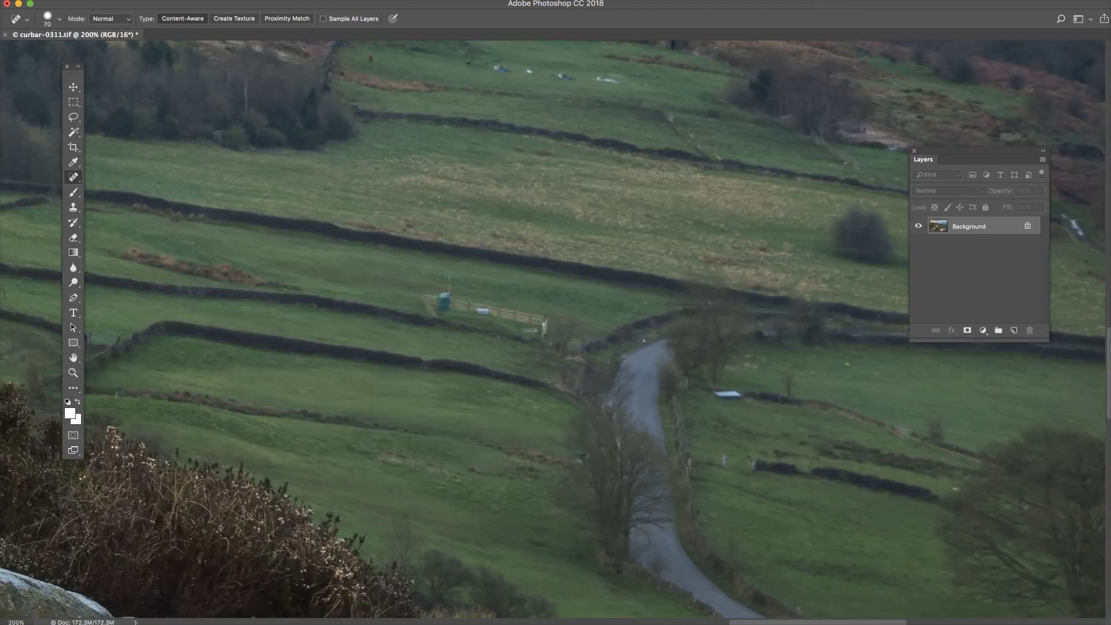
{"action": "scroll", "coordinate": [553, 328], "scroll_direction": "left", "scroll_amount": 4}
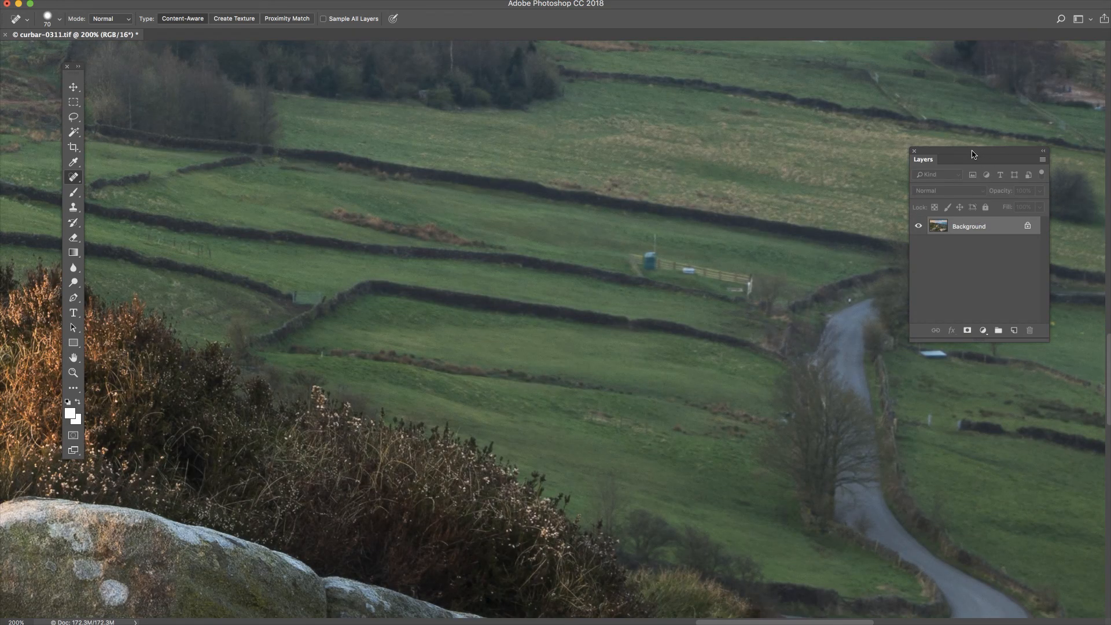
{"action": "left_click_drag", "start_coordinate": [972, 151], "coordinate": [1110, 232]}
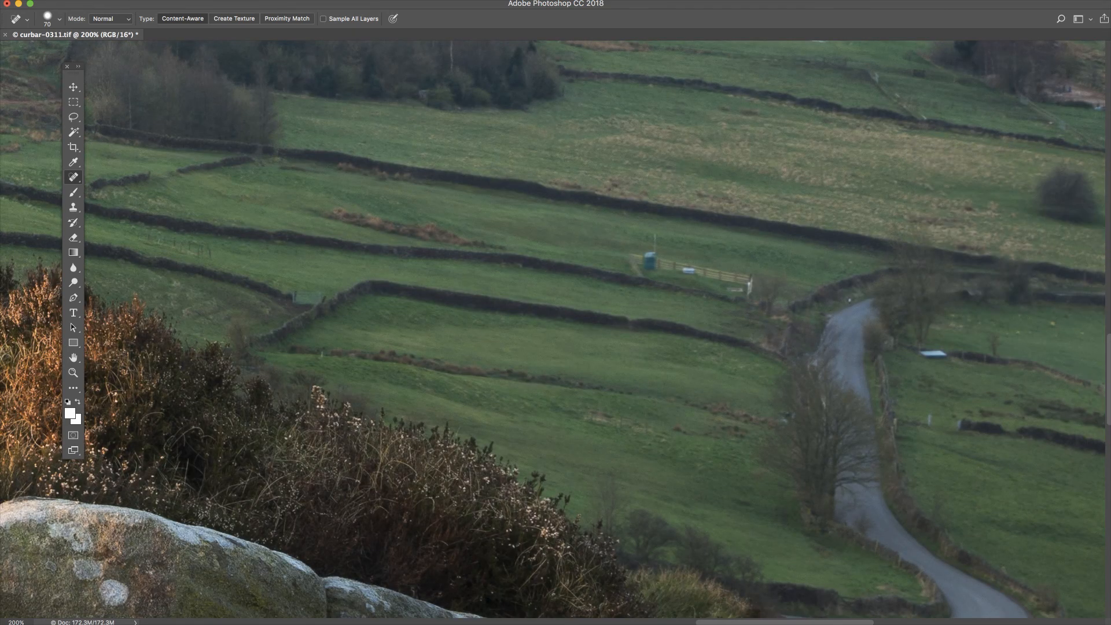
{"action": "scroll", "coordinate": [555, 330], "scroll_direction": "left", "scroll_amount": 5}
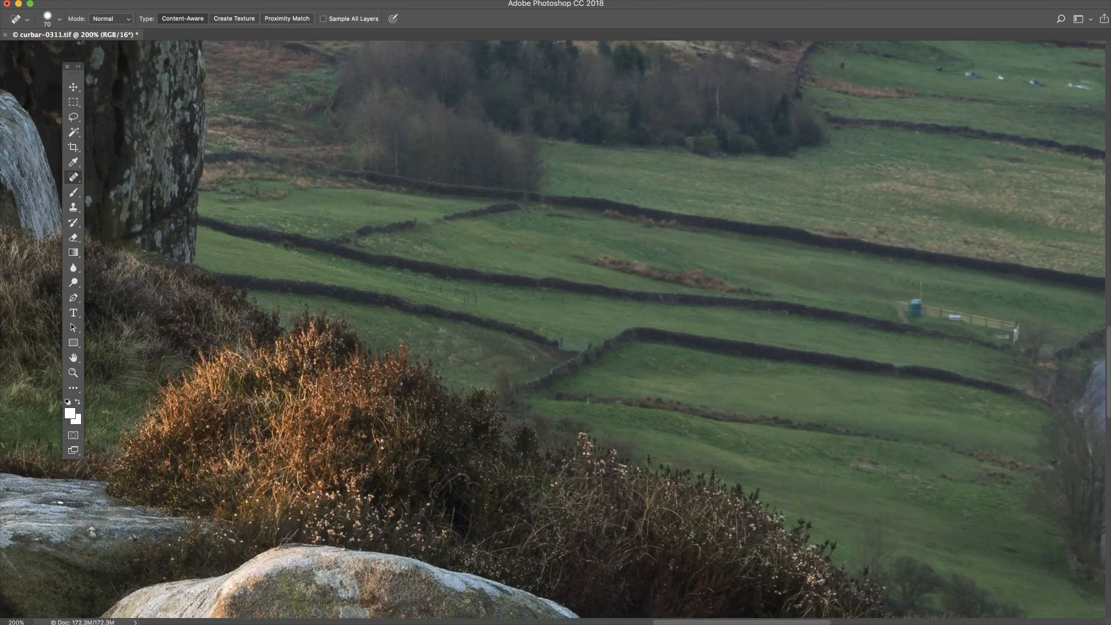
{"action": "scroll", "coordinate": [556, 330], "scroll_direction": "right", "scroll_amount": 9}
{"action": "scroll", "coordinate": [556, 330], "scroll_direction": "up", "scroll_amount": 3}
{"action": "scroll", "coordinate": [556, 330], "scroll_direction": "left", "scroll_amount": 3}
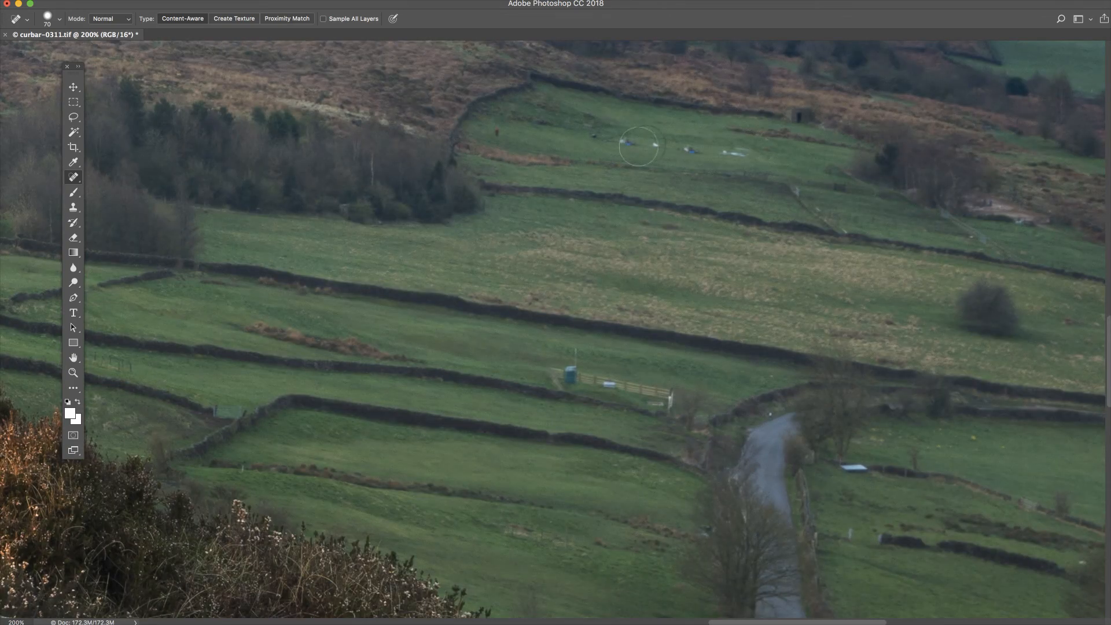
{"action": "left_click", "coordinate": [653, 144]}
{"action": "left_click", "coordinate": [623, 140]}
{"action": "left_click", "coordinate": [626, 144]}
{"action": "left_click", "coordinate": [636, 146]}
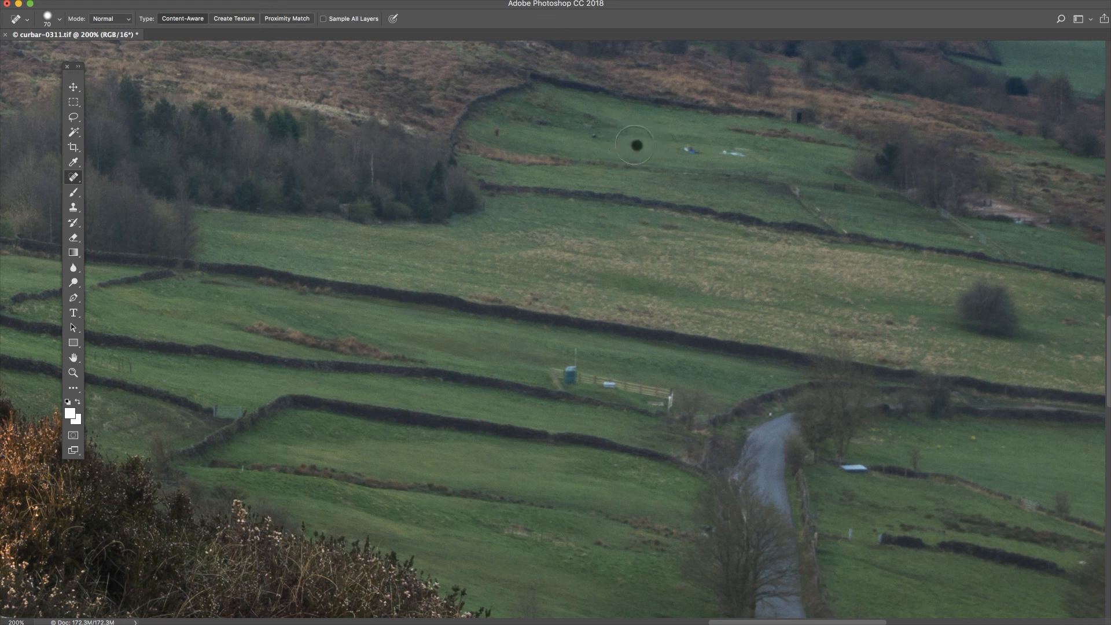
{"action": "left_click", "coordinate": [593, 136]}
Heal the remaining blue and white objects in the upper valley field and the pale spots below the neighbouring trees
{"action": "left_click_drag", "start_coordinate": [684, 147], "coordinate": [697, 149]}
{"action": "left_click", "coordinate": [724, 153]}
{"action": "left_click_drag", "start_coordinate": [725, 152], "coordinate": [735, 153]}
{"action": "left_click", "coordinate": [741, 154]}
{"action": "left_click_drag", "start_coordinate": [742, 148], "coordinate": [735, 148]}
{"action": "left_click", "coordinate": [1018, 221]}
{"action": "left_click", "coordinate": [970, 236]}
{"action": "key", "text": "super+minus"}
{"action": "key", "text": "super+minus"}
{"action": "key", "text": "super+minus"}
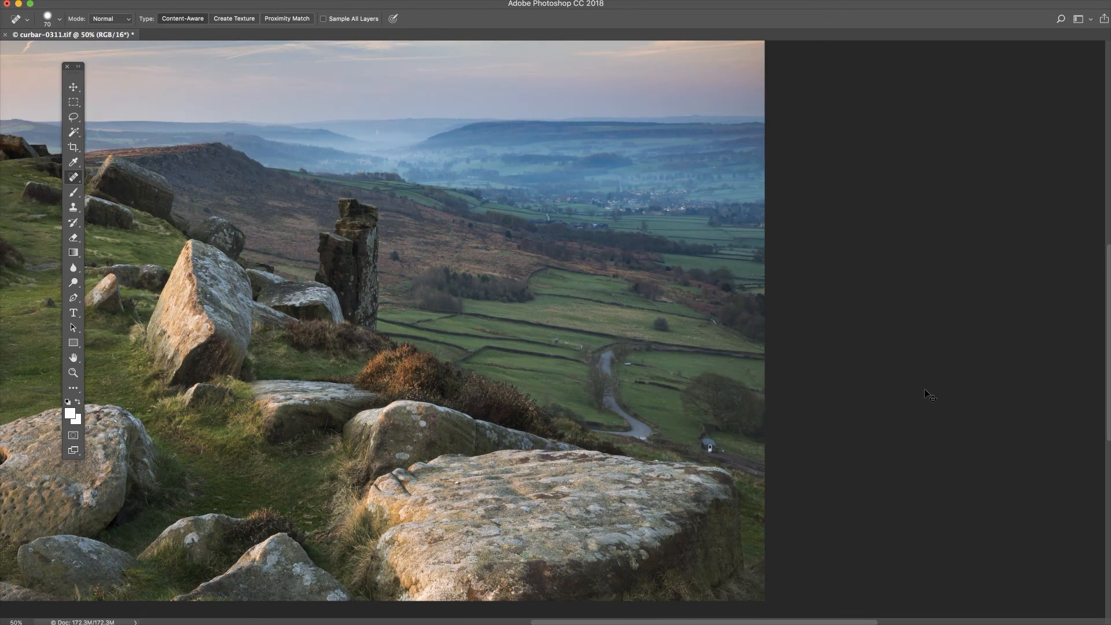